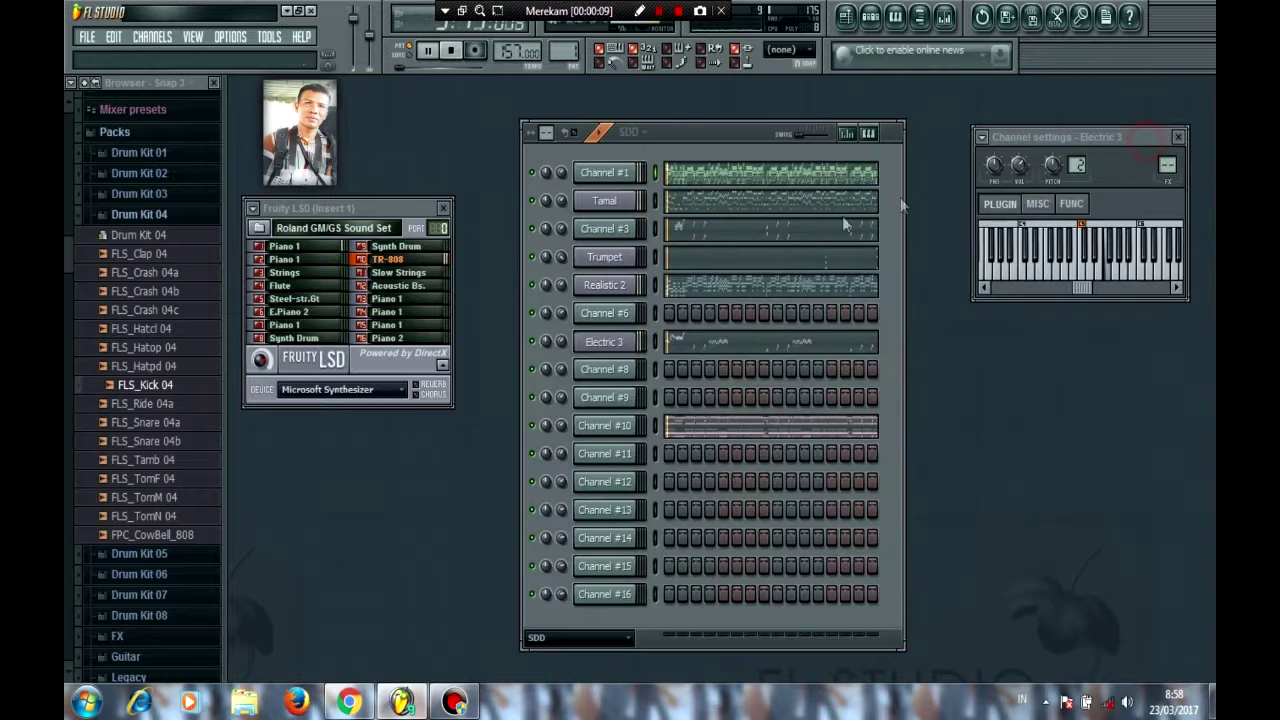
Step: Inspect the Tamal channel's notes in the piano roll and the Sytrus settings of the Electric 3 and Tamal channels
click(728, 213)
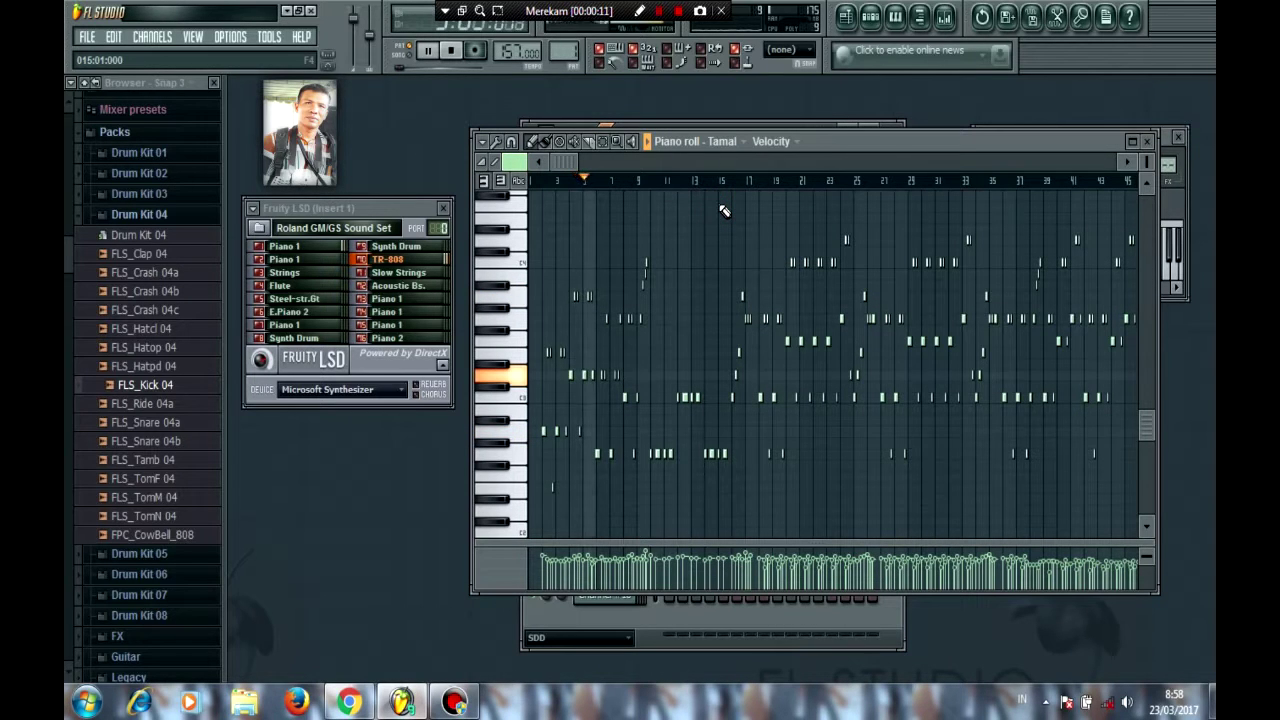
click(1150, 141)
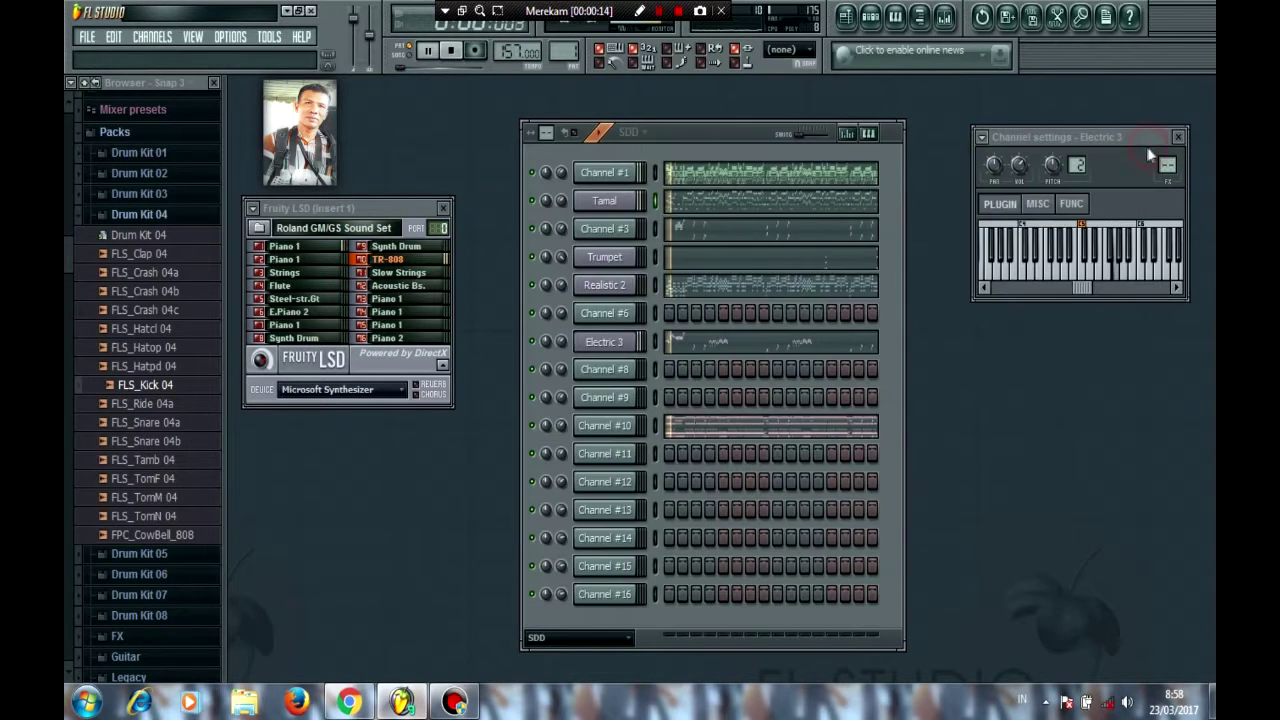
click(629, 342)
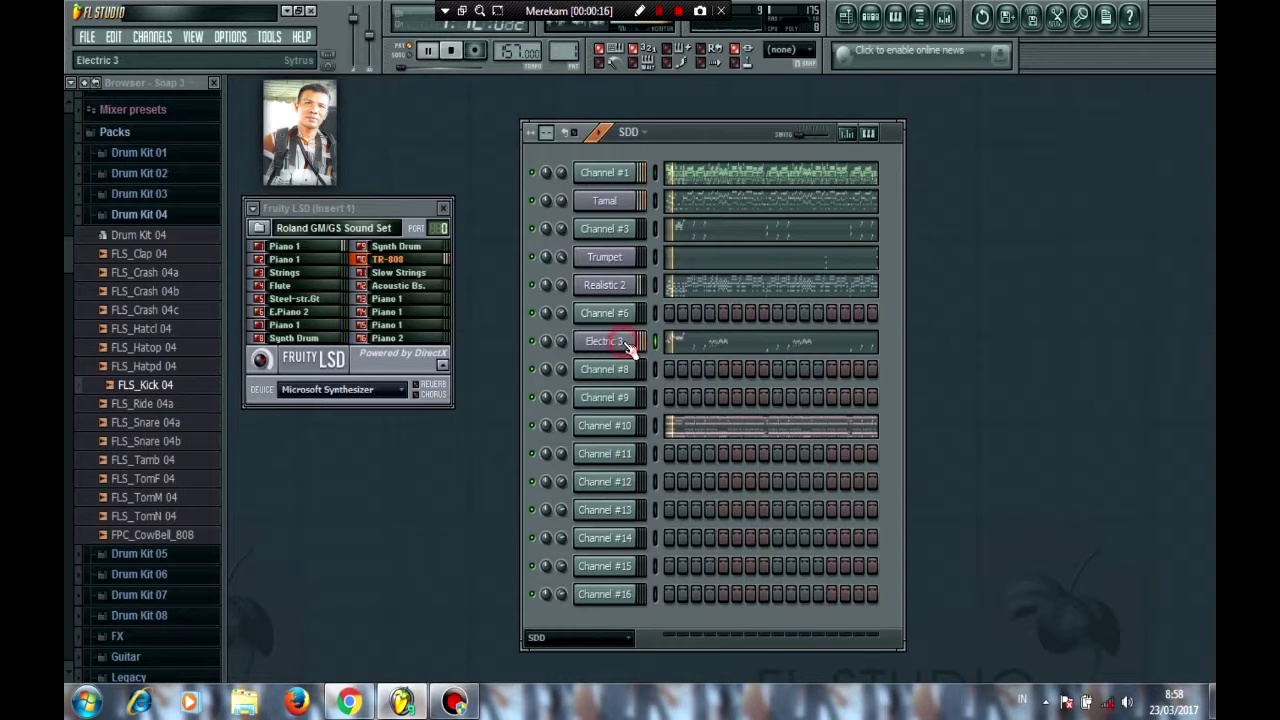
click(627, 343)
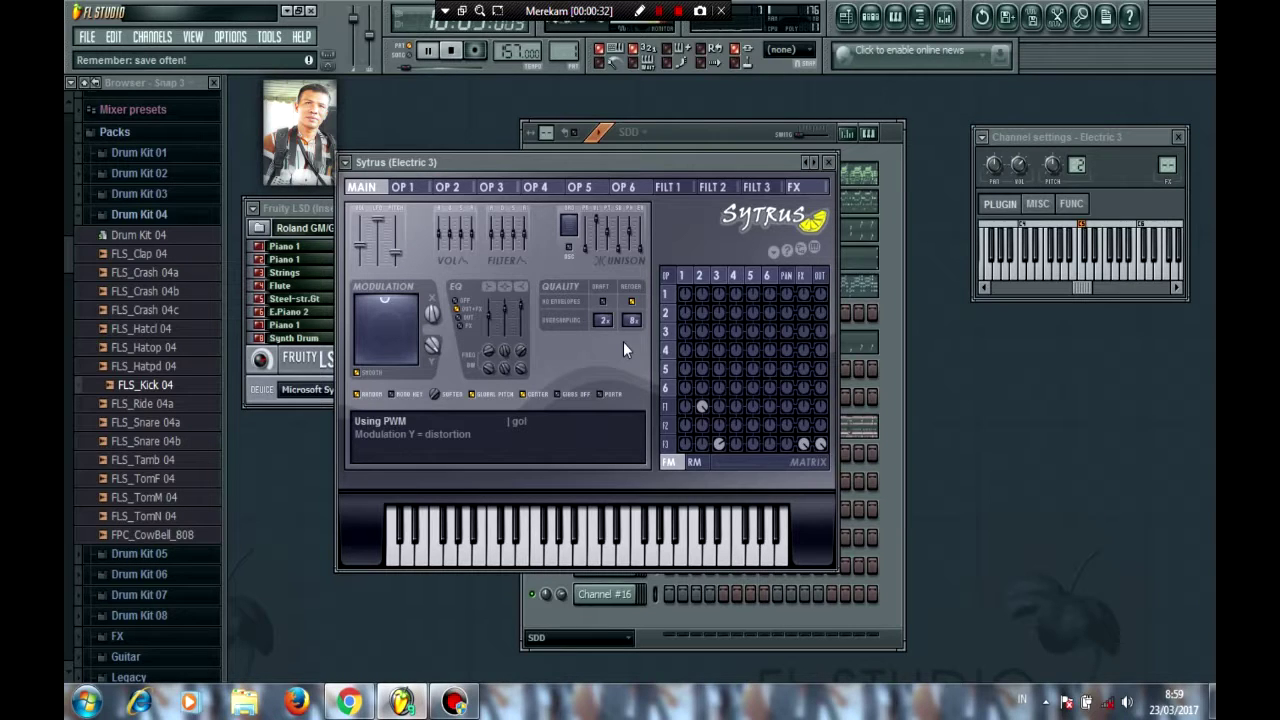
click(836, 163)
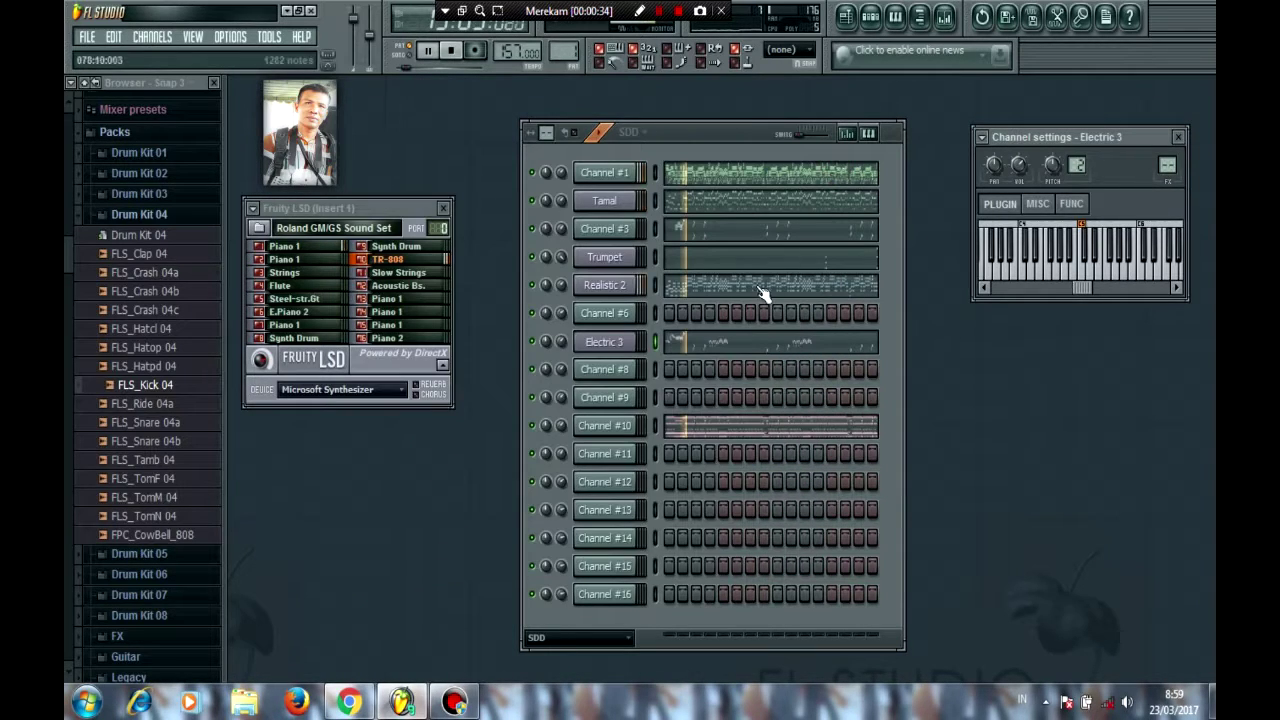
click(607, 202)
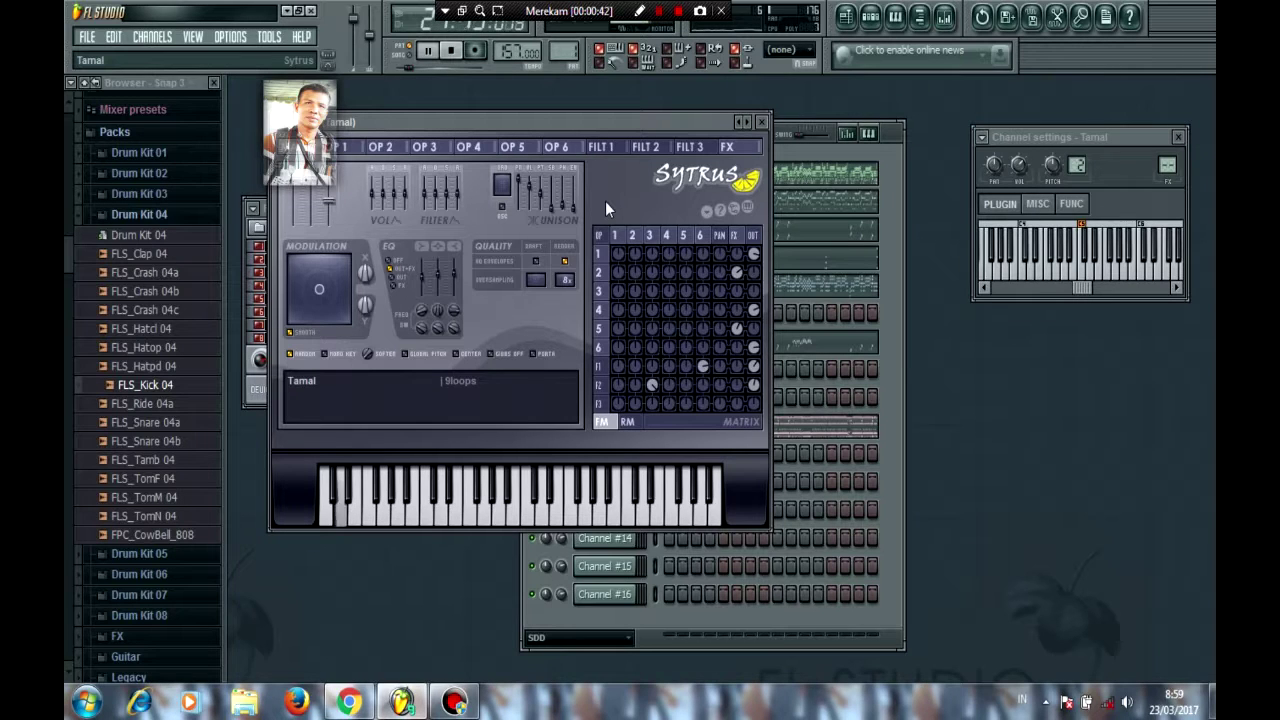
click(765, 121)
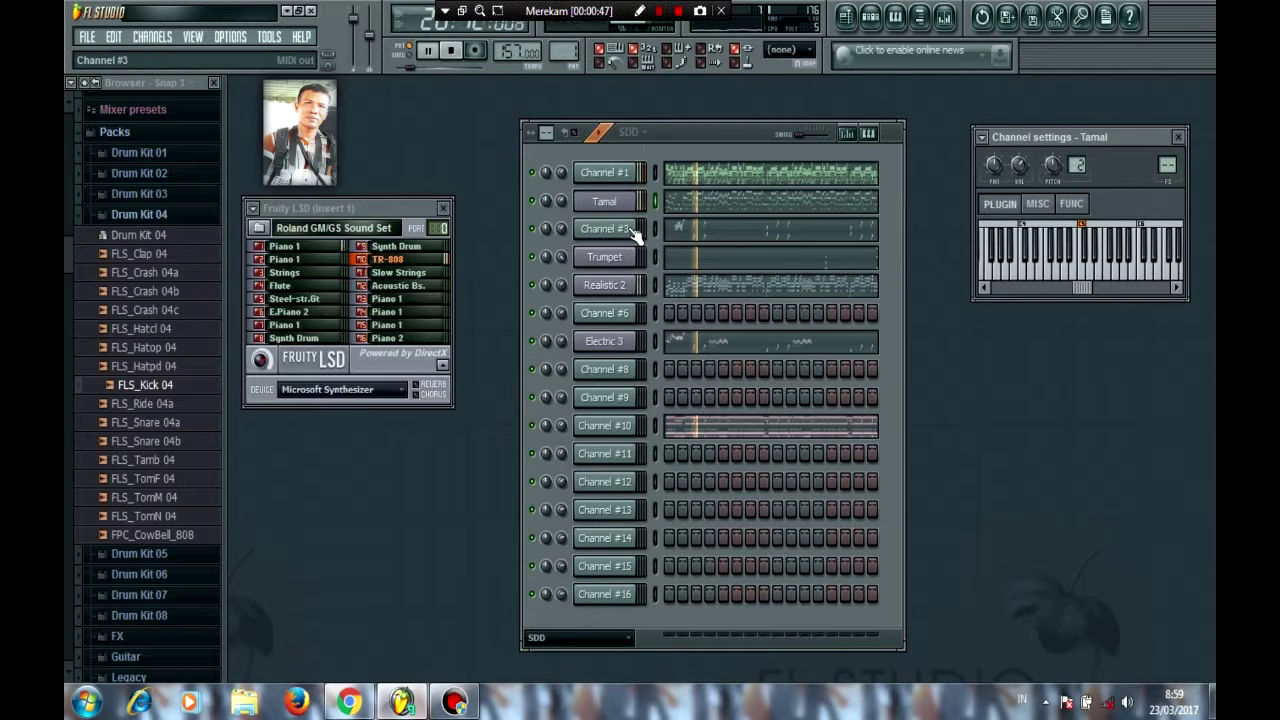
Step: Examine Channel #1's notes in the piano roll from the opening bars to around bar 40
click(688, 176)
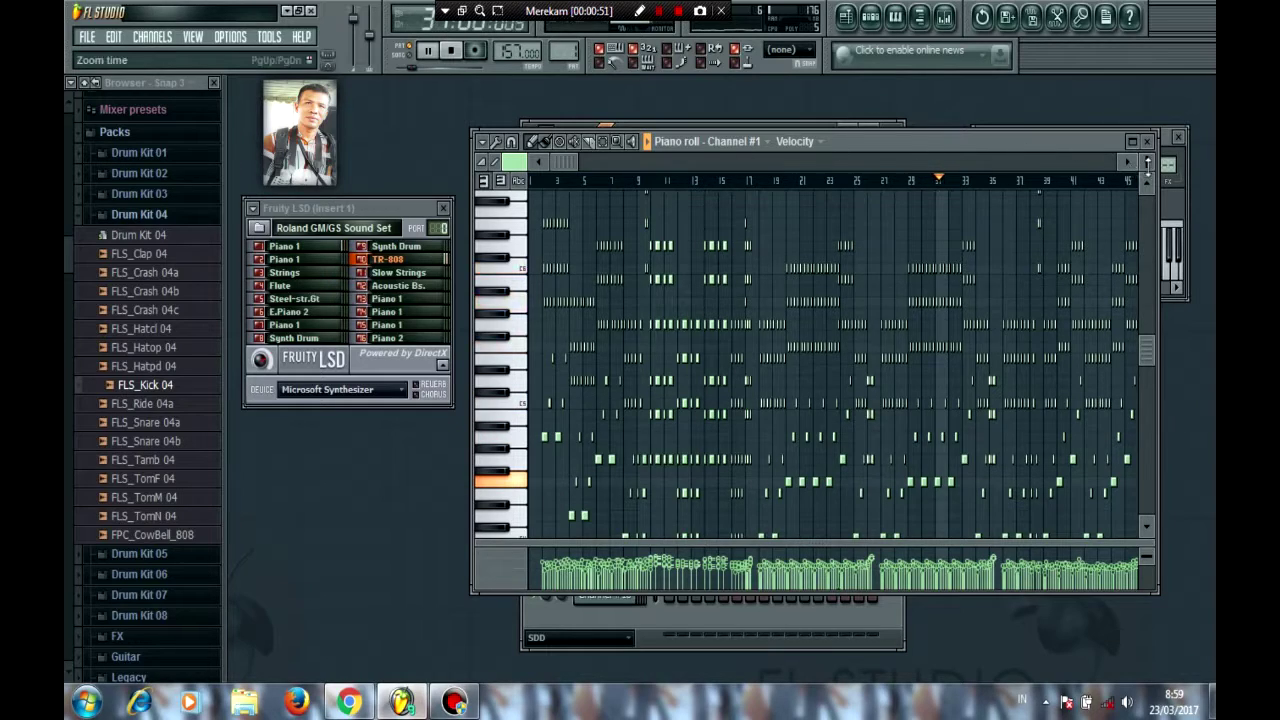
drag(1147, 161, 1147, 132)
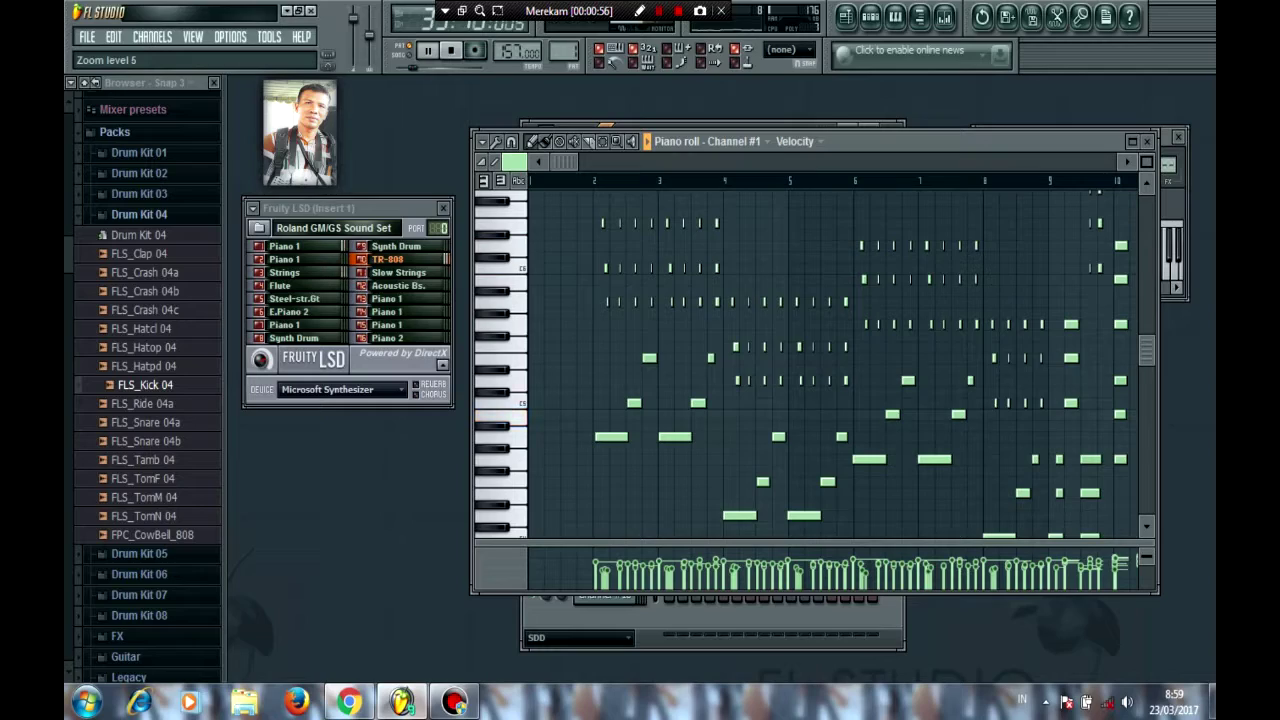
drag(572, 161, 676, 170)
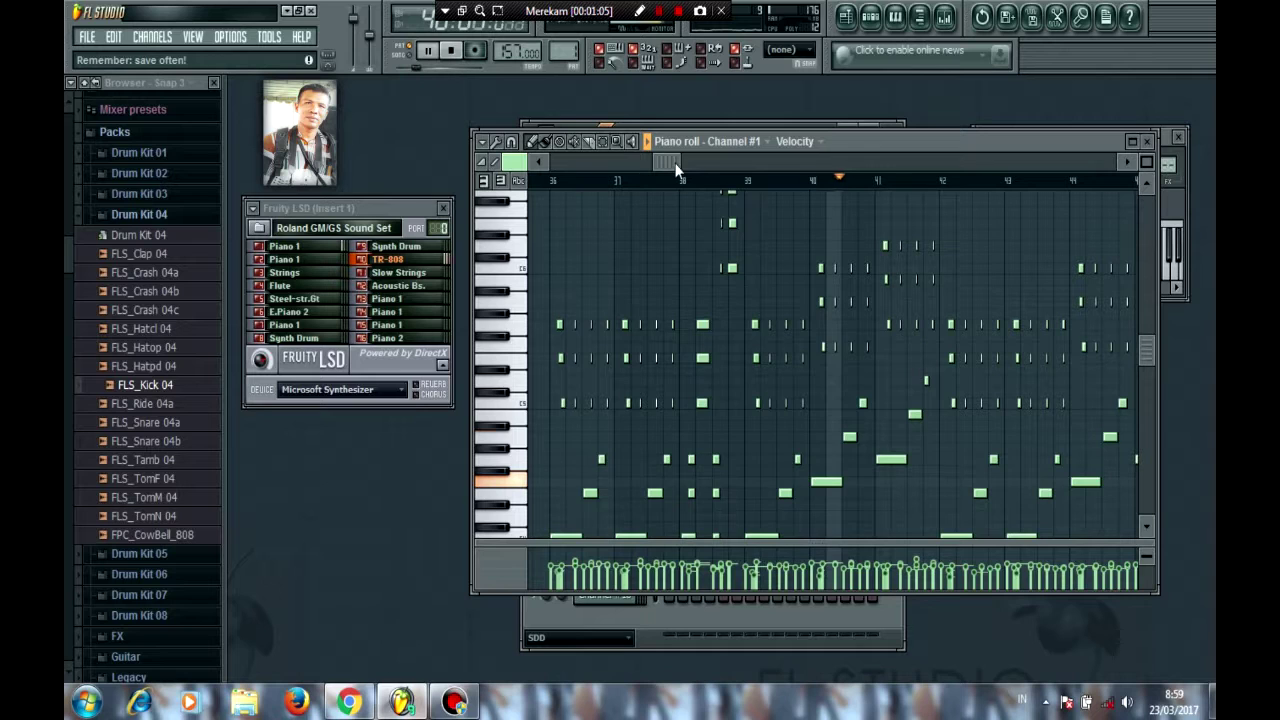
click(1147, 141)
Step: Inspect the Electric 3 channel's Sytrus settings and notes up to about bar 55, plus the Realistic 2 channel's Sytrus settings
click(619, 341)
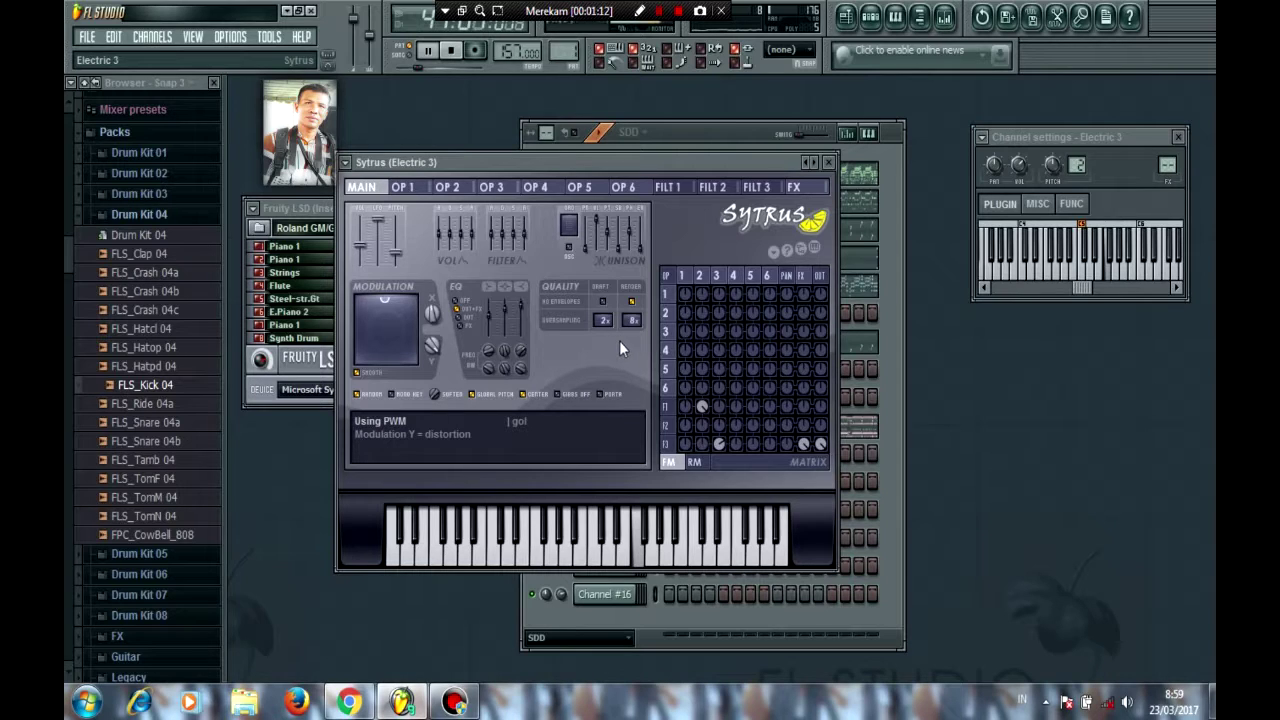
click(828, 162)
click(765, 340)
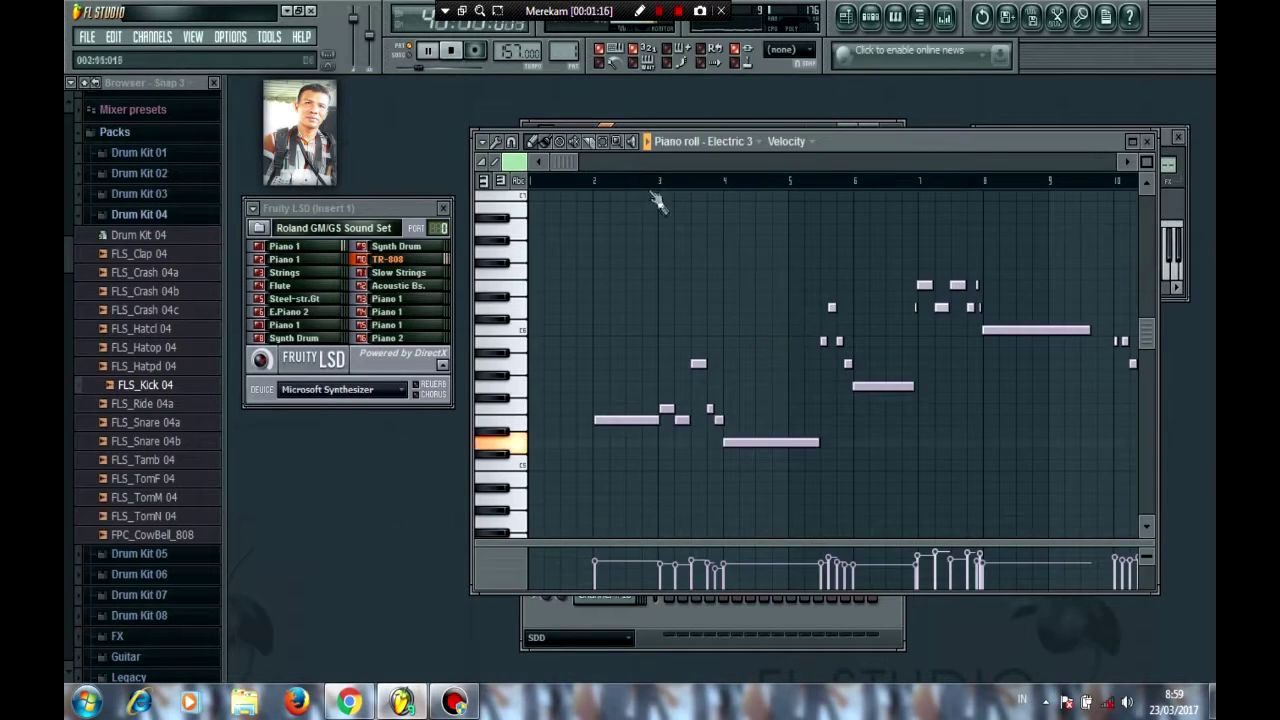
drag(572, 161, 711, 171)
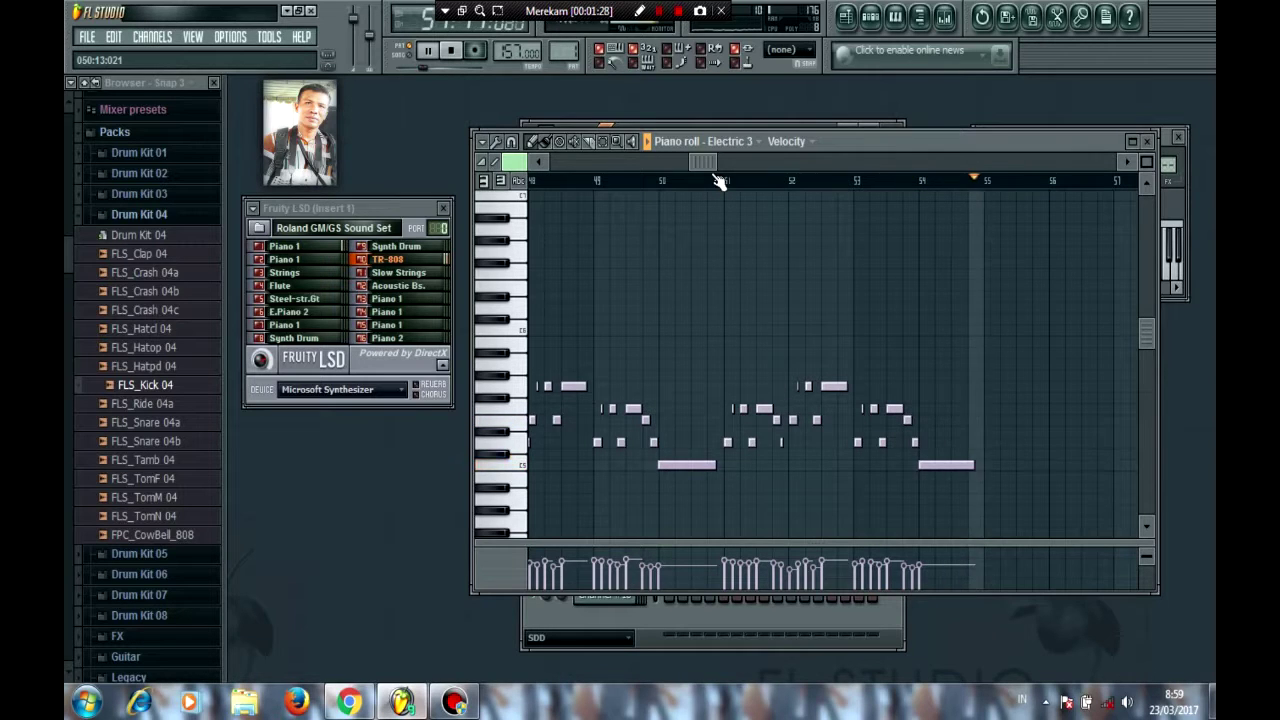
click(1146, 141)
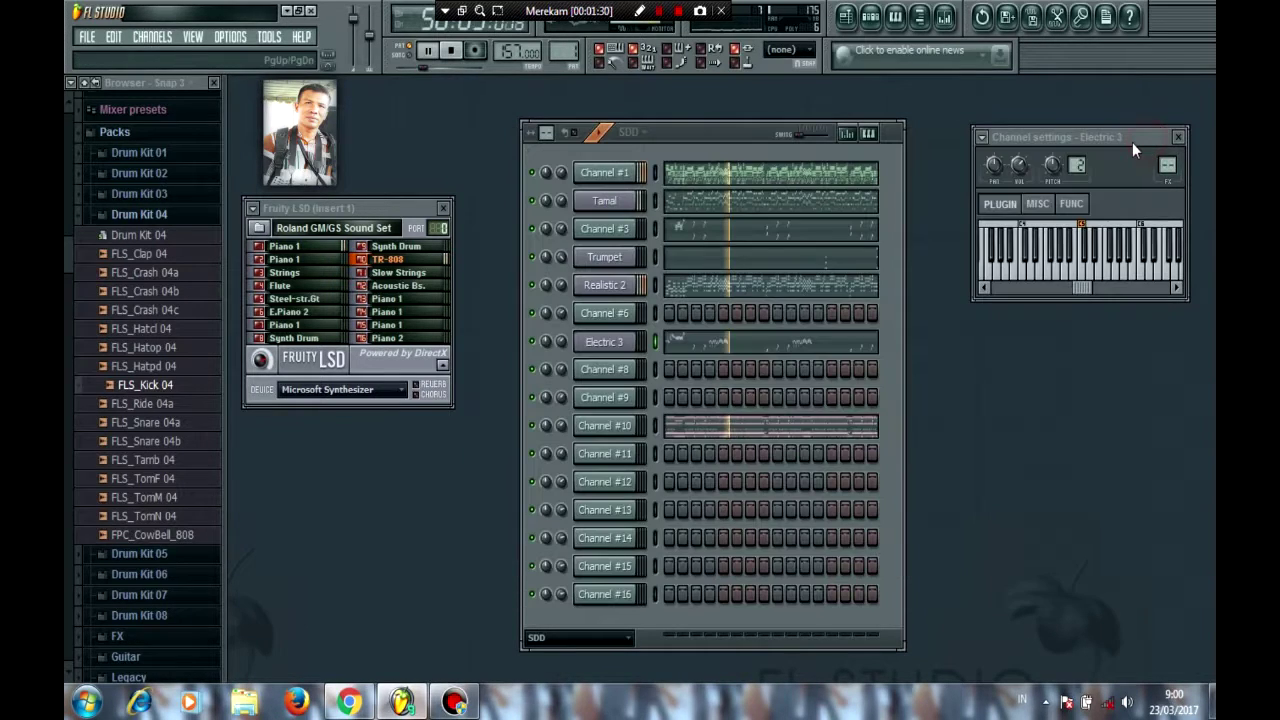
click(608, 285)
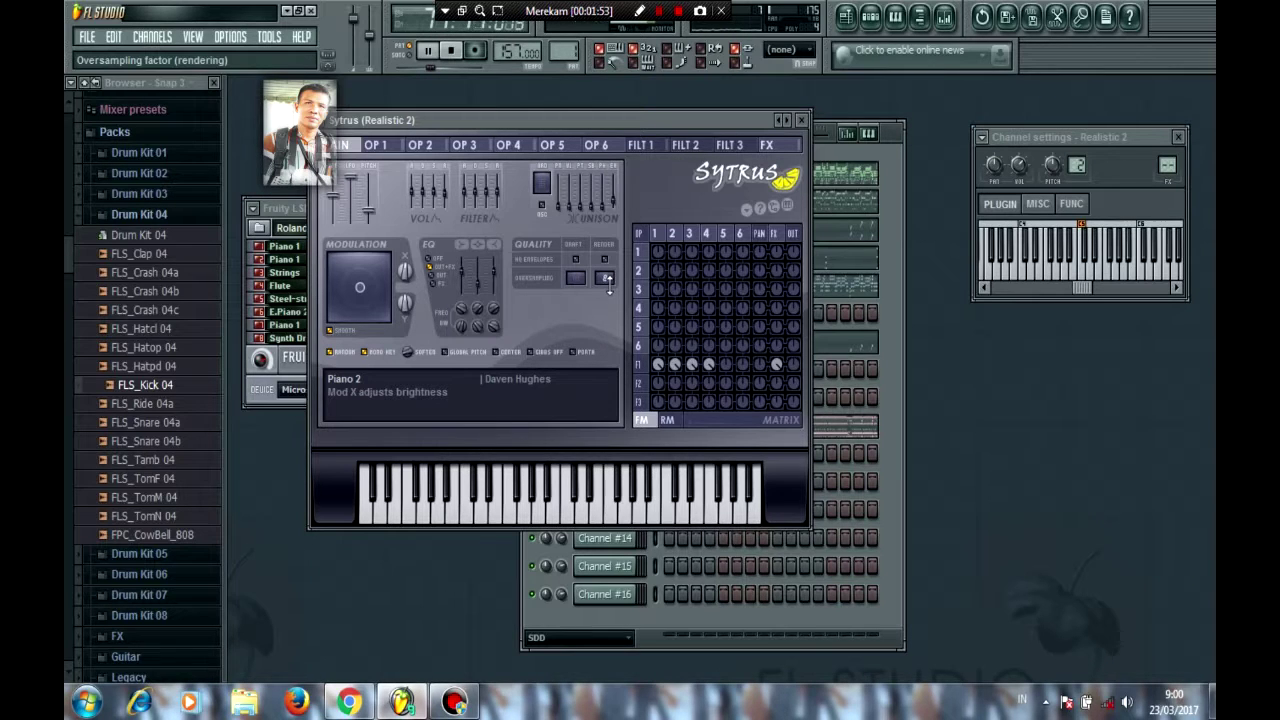
click(801, 120)
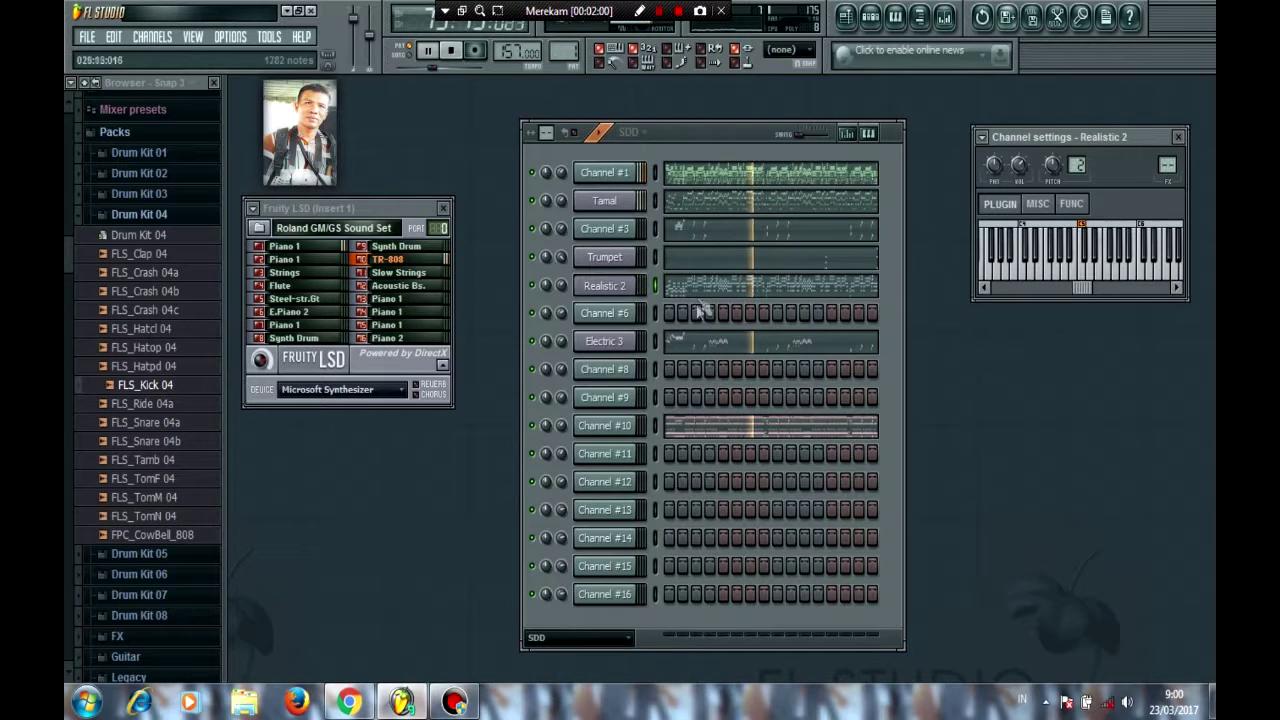
Step: Examine Channel #10's drum notes in the piano roll, especially the passage from about bar 79 to bar 95
click(697, 438)
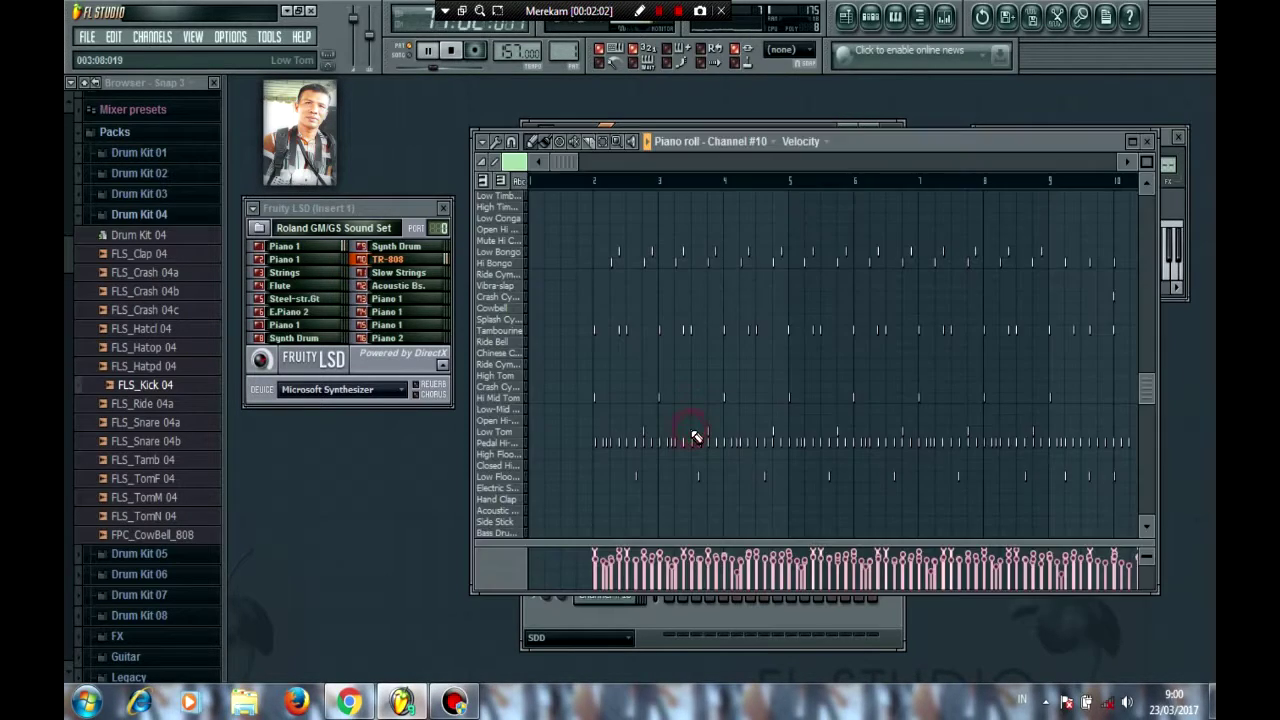
drag(572, 162, 802, 193)
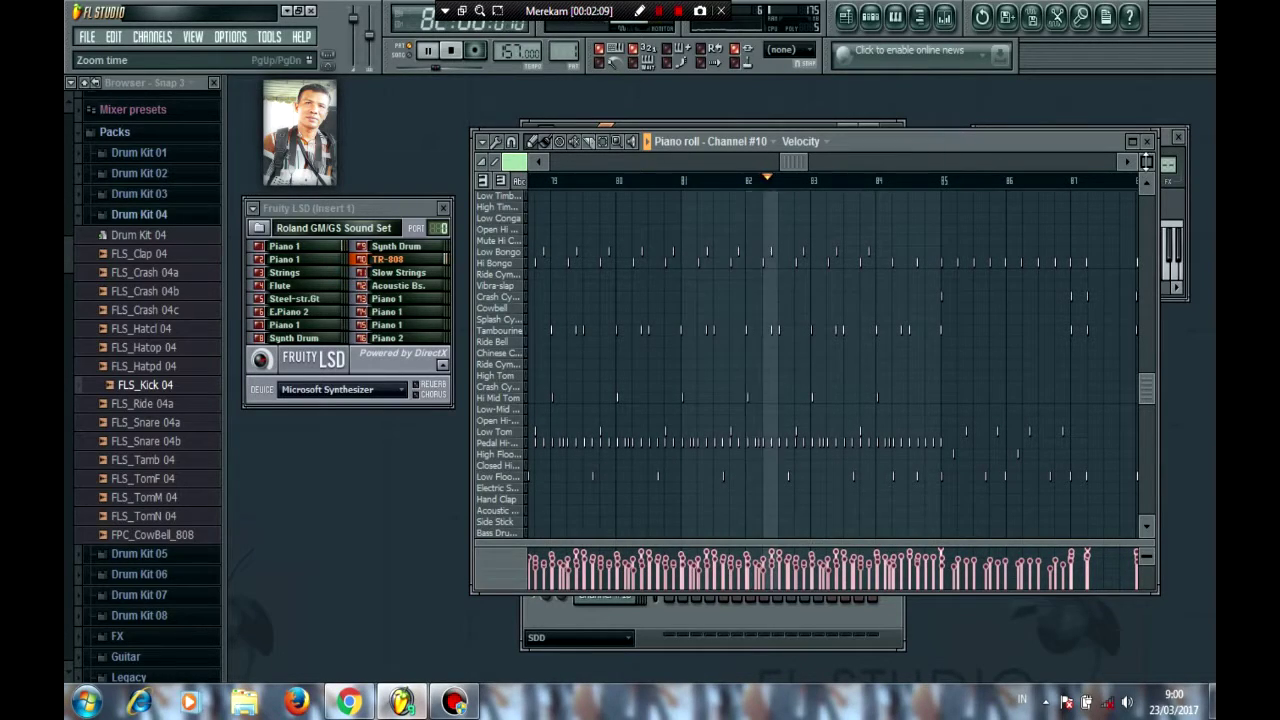
scroll(808, 195, down, 3)
scroll(808, 195, down, 3)
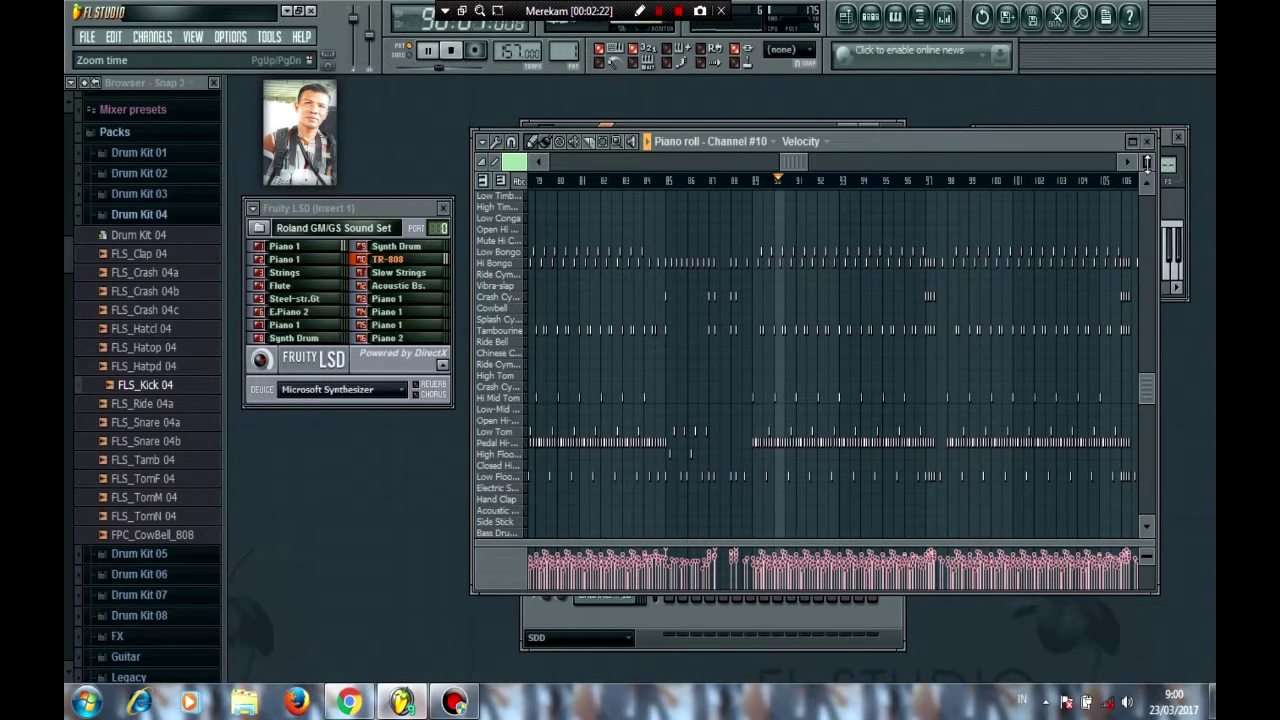
drag(1147, 162, 1147, 142)
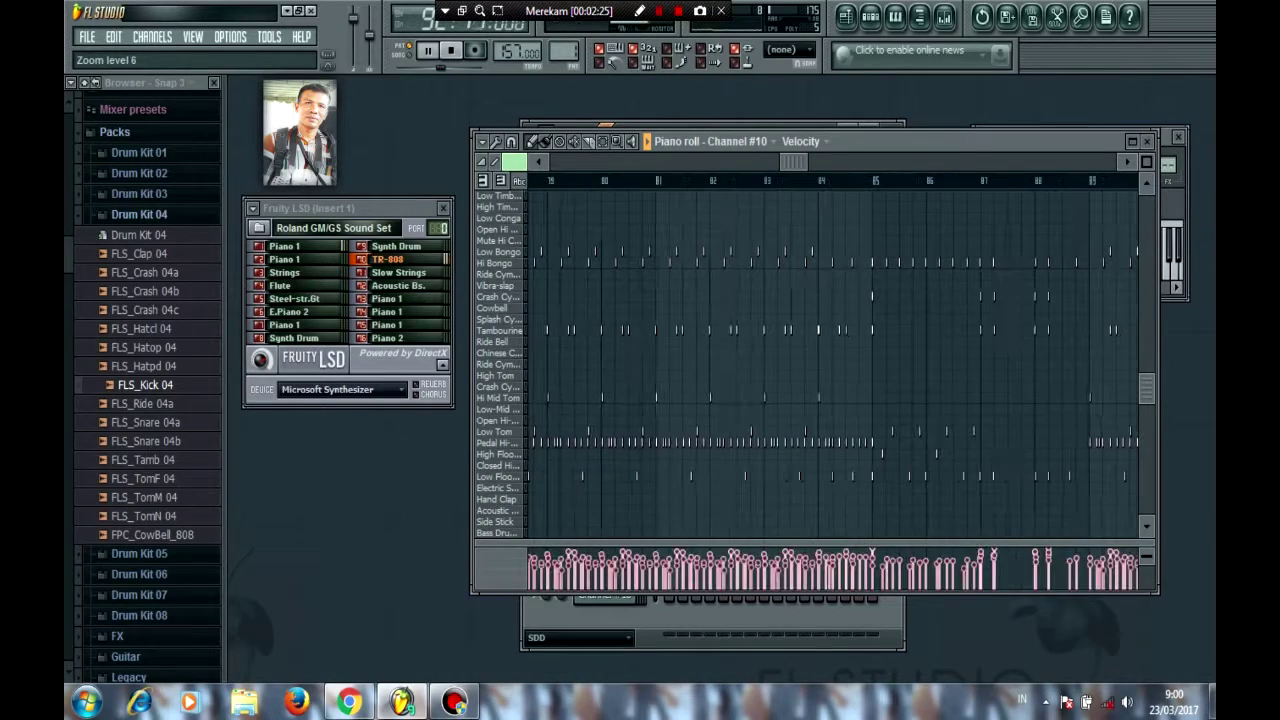
click(1135, 144)
click(1140, 147)
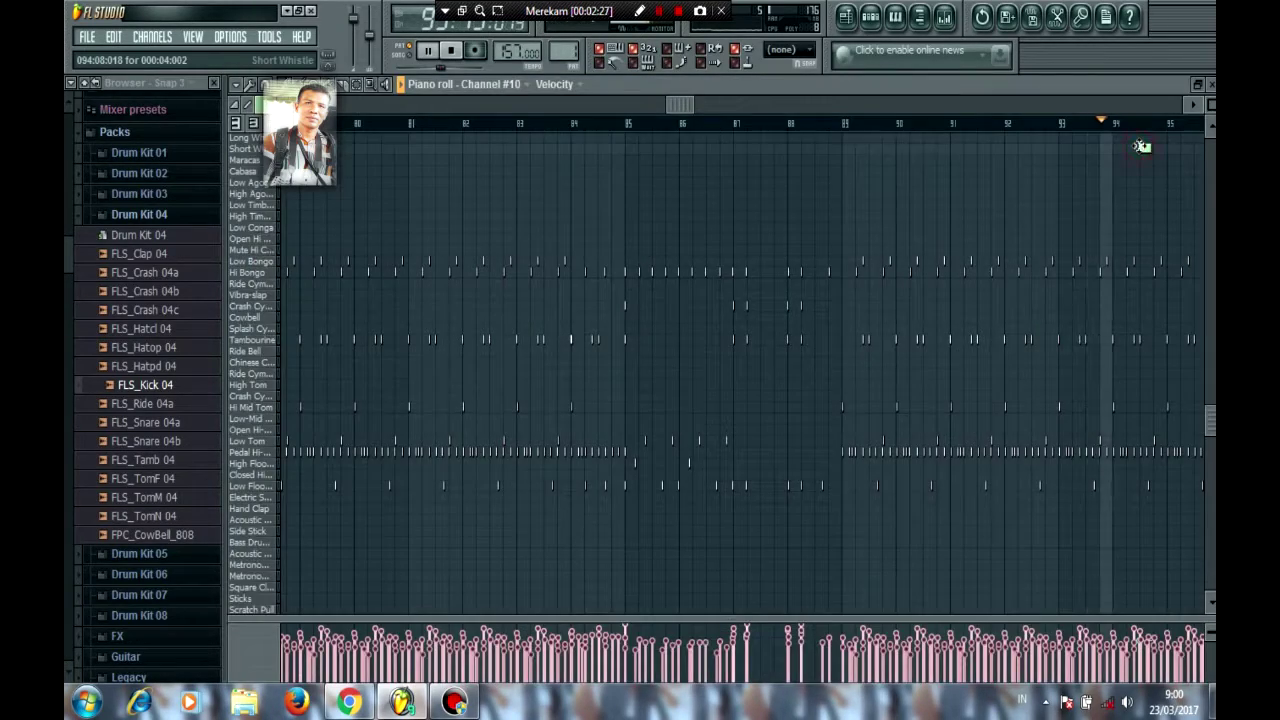
click(1196, 86)
click(1153, 140)
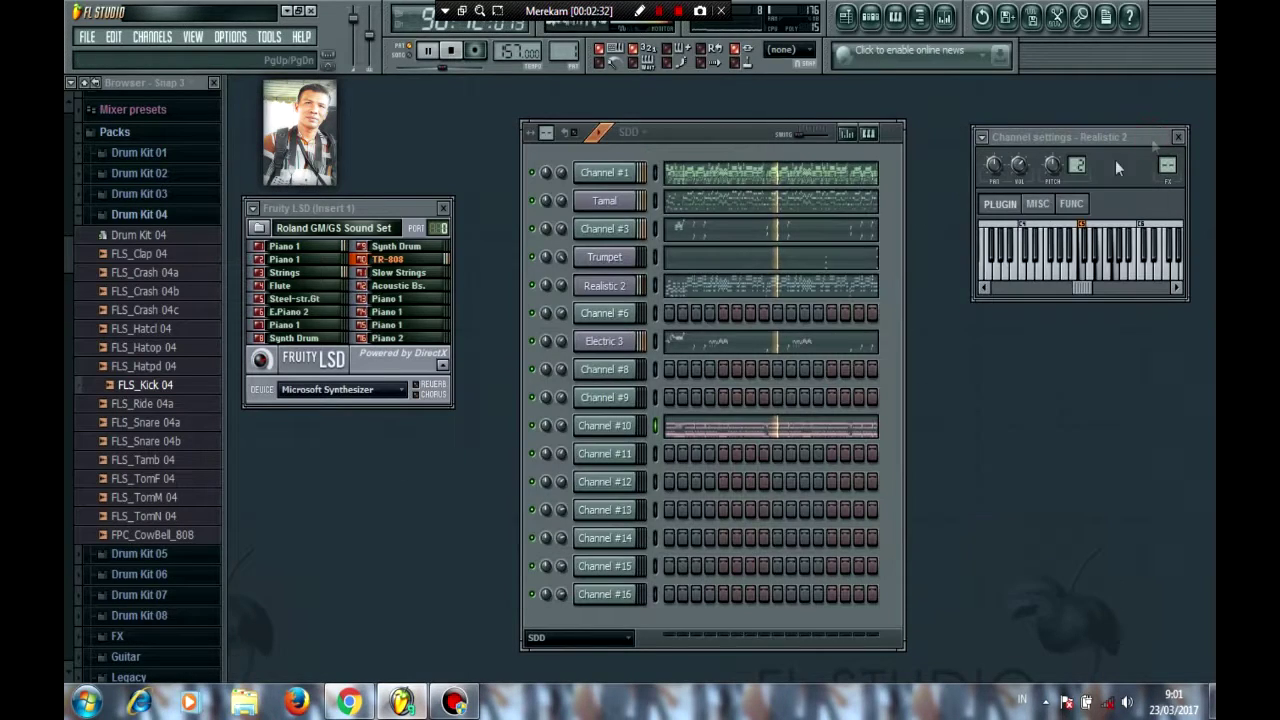
Step: Check the Electric 3 channel's Sytrus settings and Channel #1's piano roll notes around bar 110
click(632, 341)
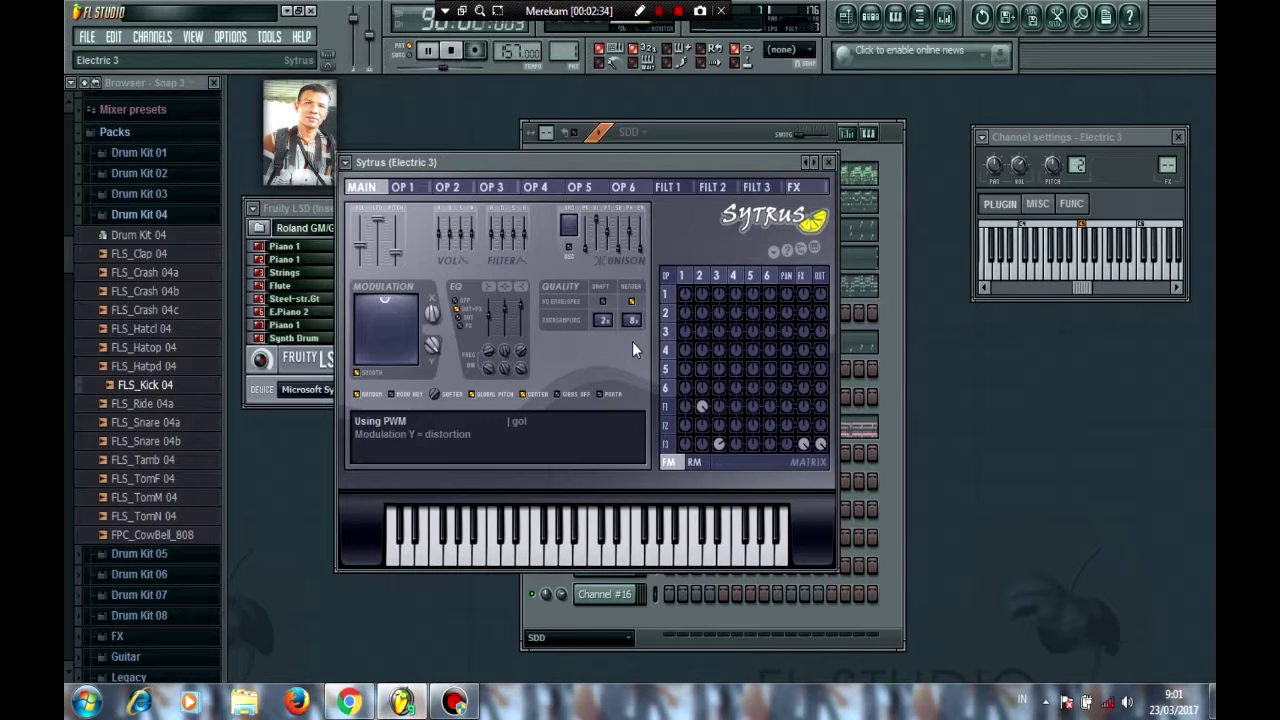
click(830, 162)
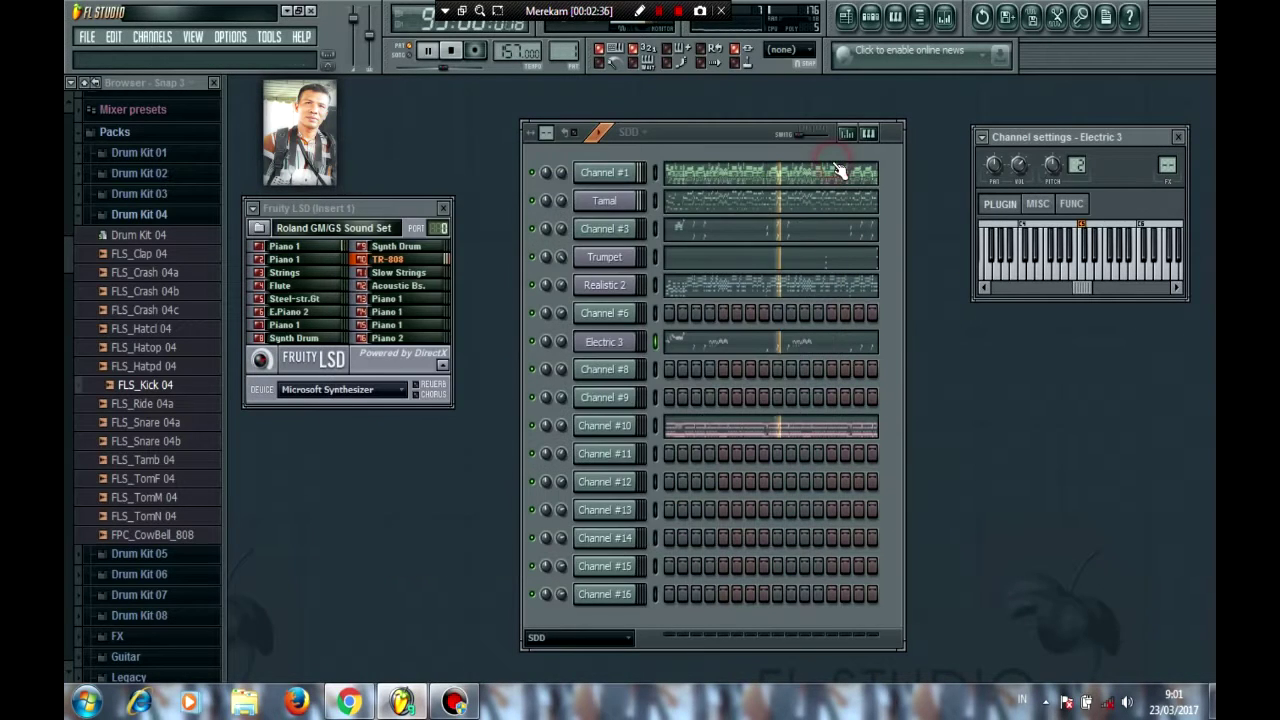
click(743, 184)
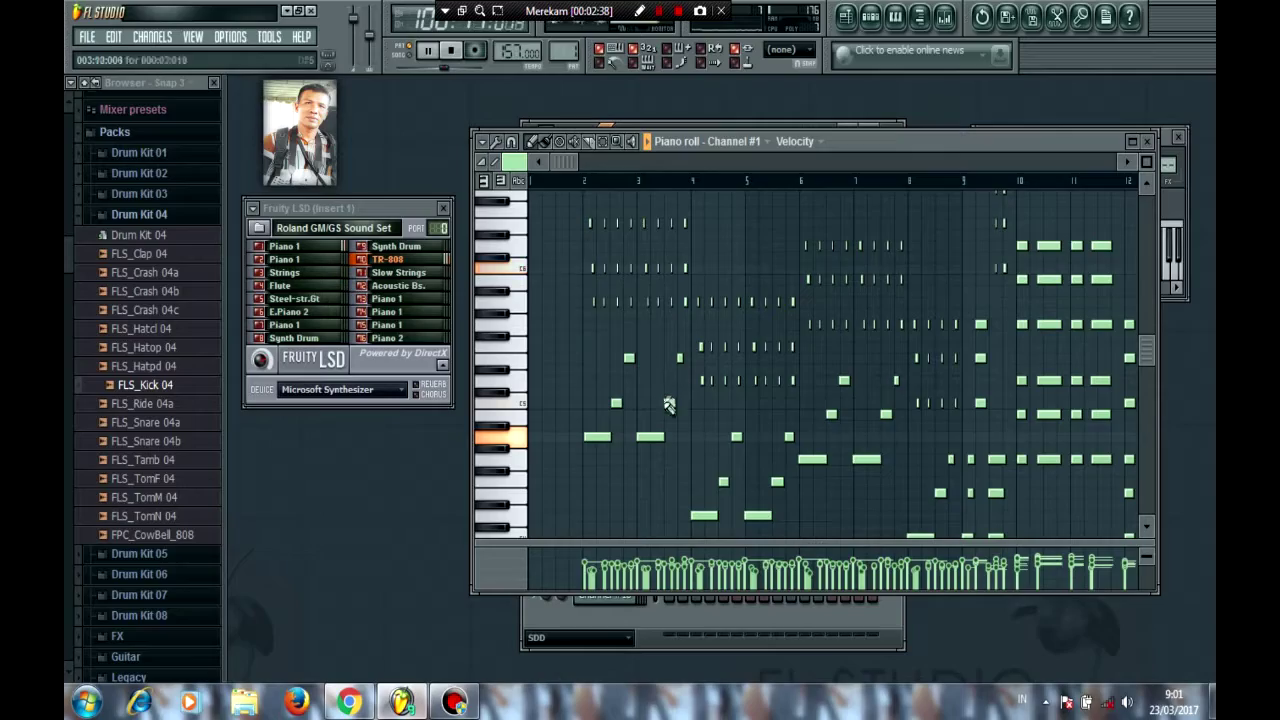
drag(573, 178, 869, 174)
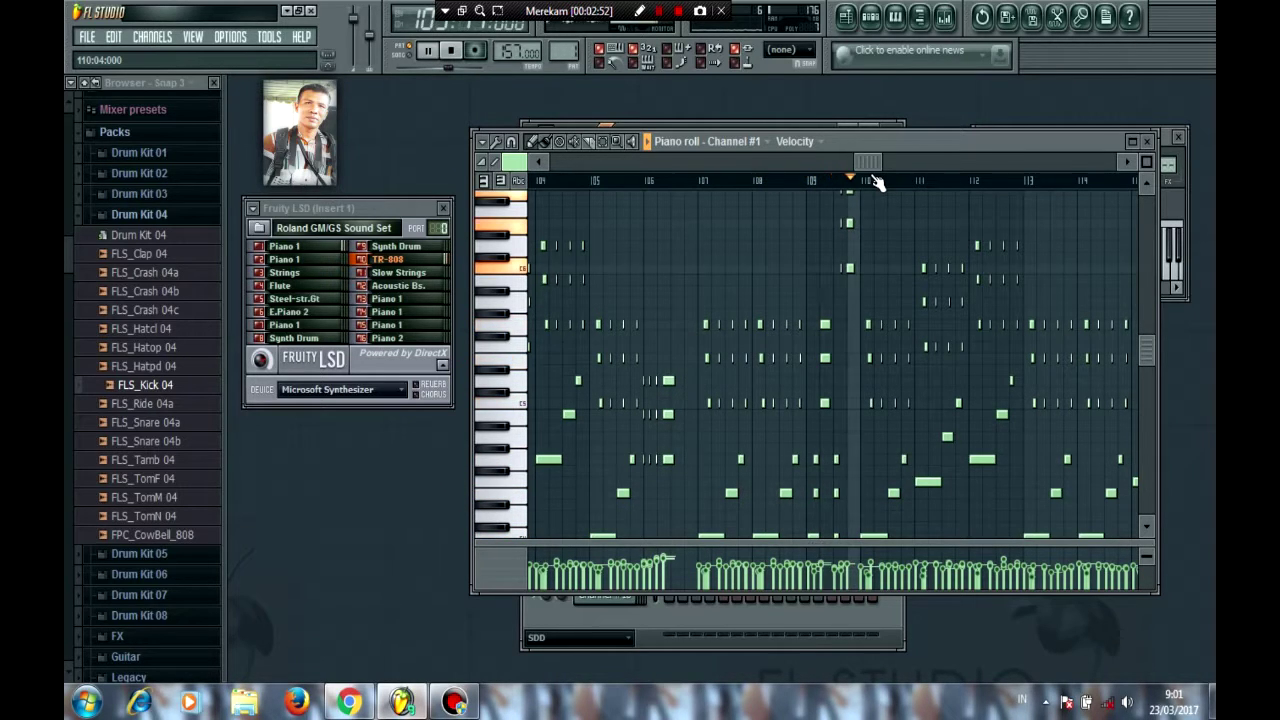
click(1147, 141)
Step: Review the opening piano roll notes of the Electric 3 and Realistic 2 channels and recheck the Electric 3 synth settings
click(612, 346)
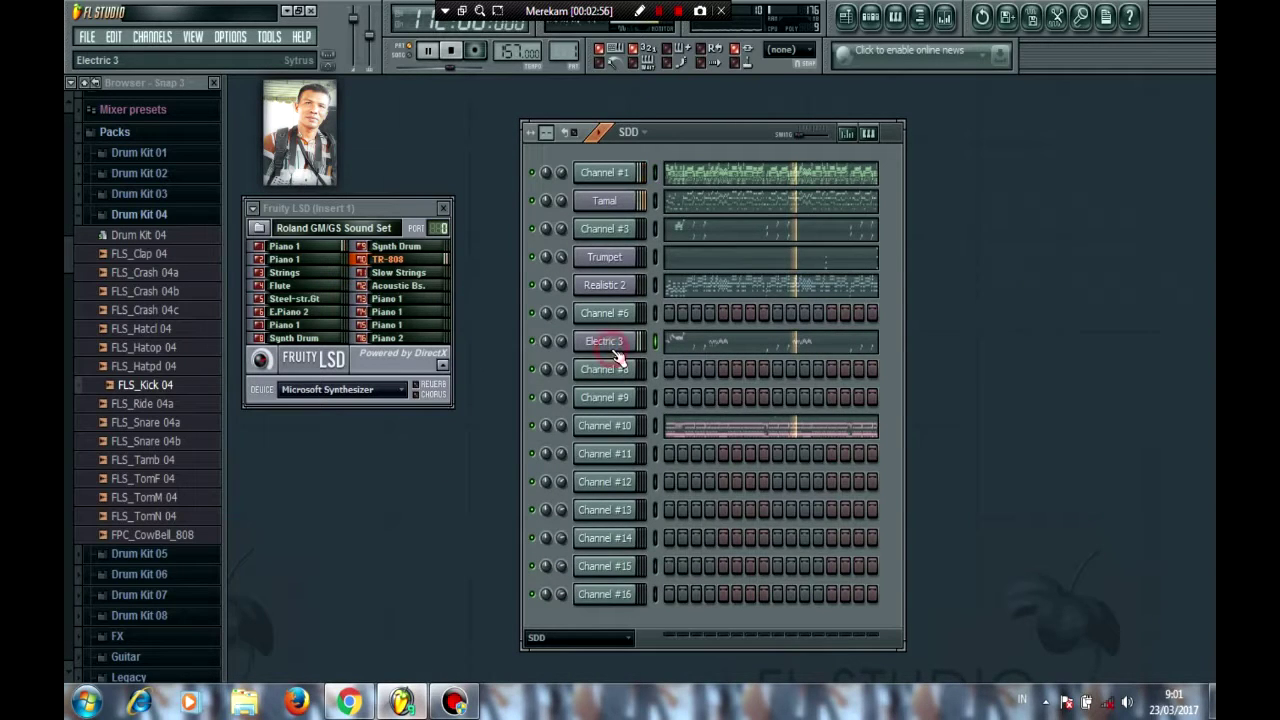
click(693, 343)
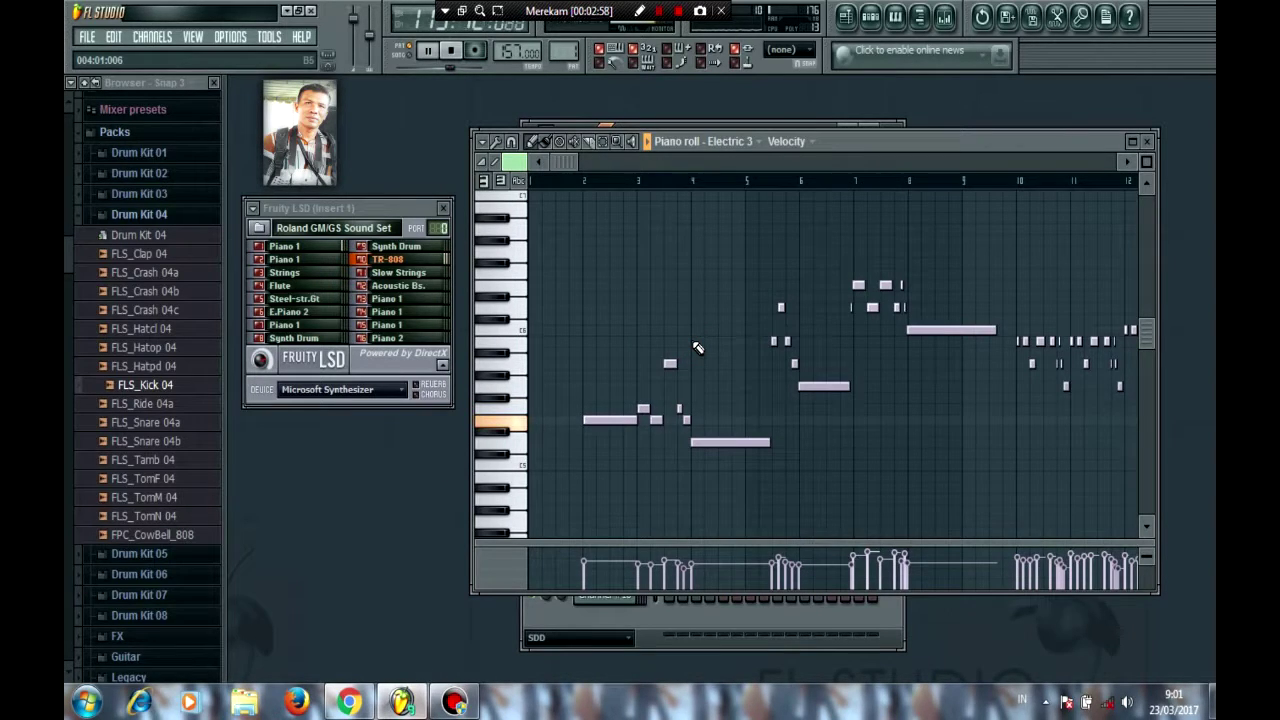
click(1147, 141)
click(876, 280)
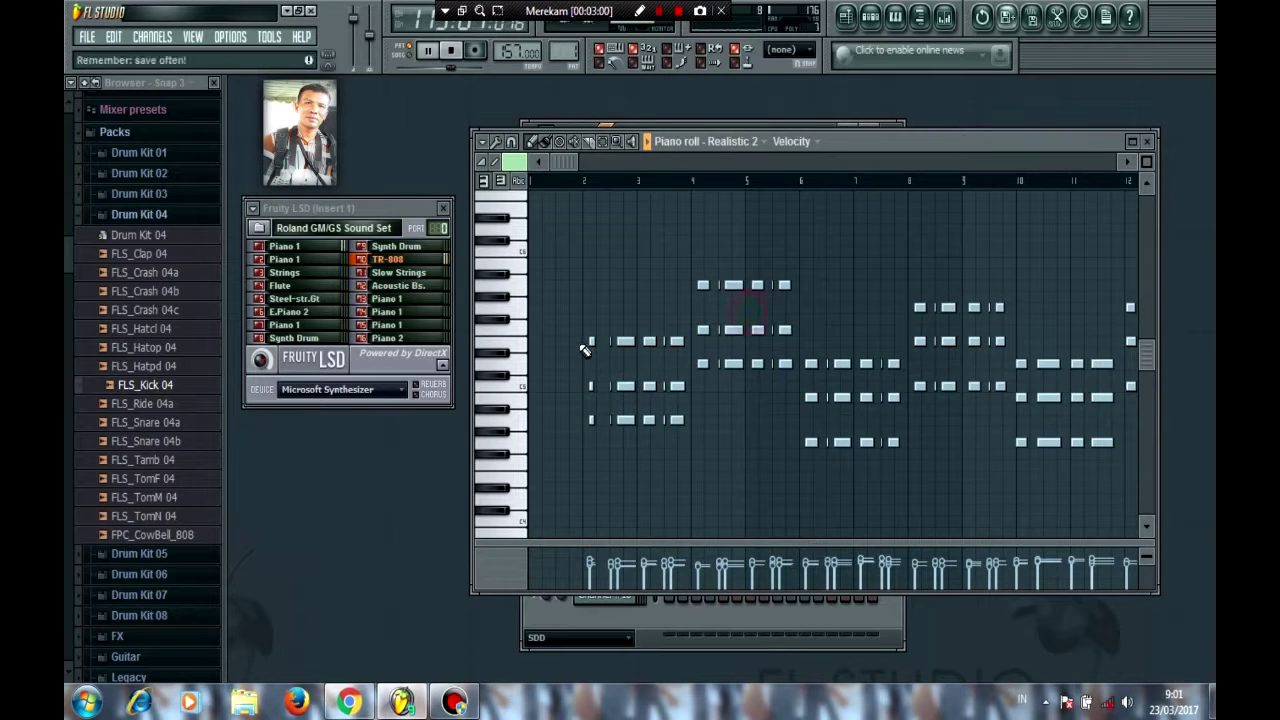
click(1147, 141)
click(607, 344)
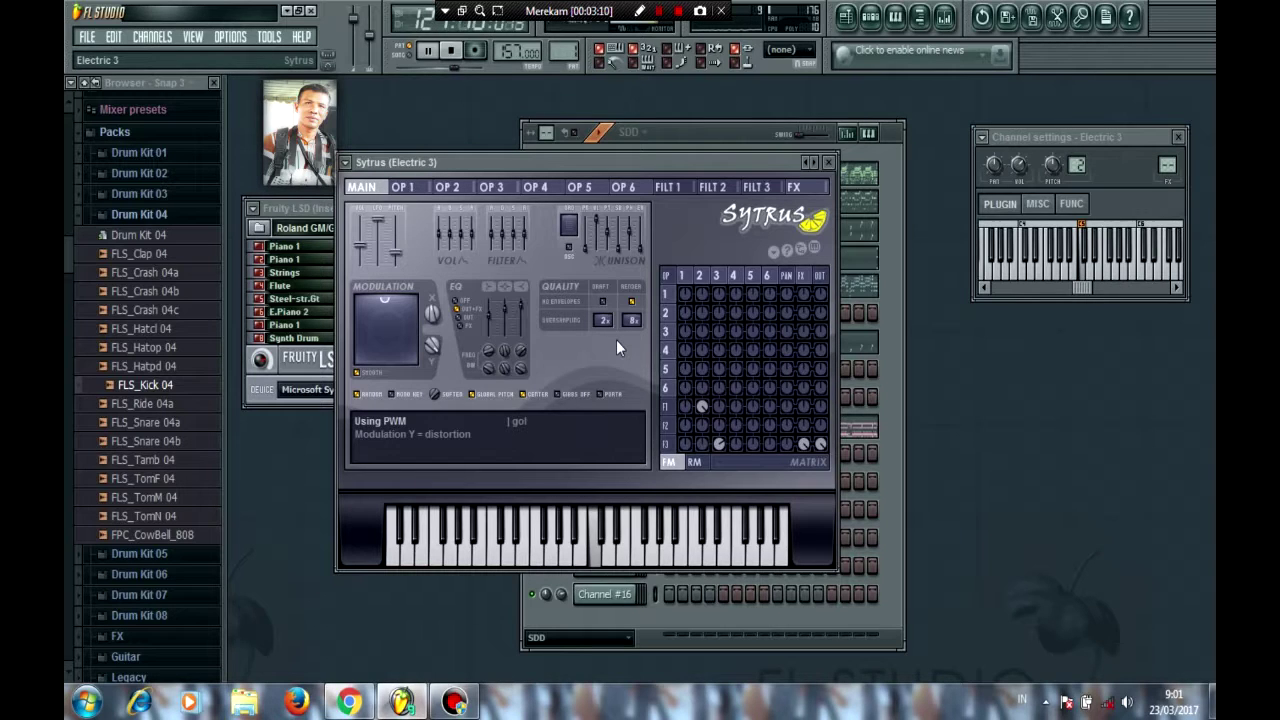
click(833, 163)
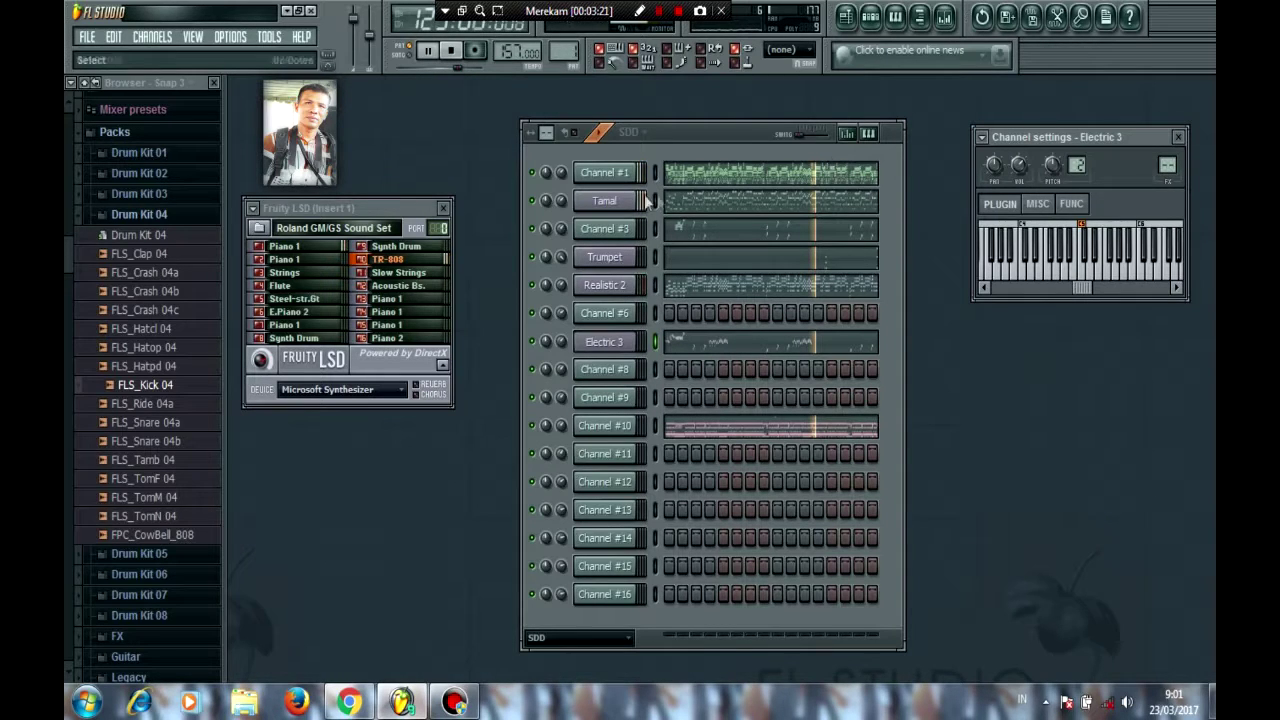
Step: Adjust the channel volumes of Tamal and Realistic 2 slightly during playback
click(559, 203)
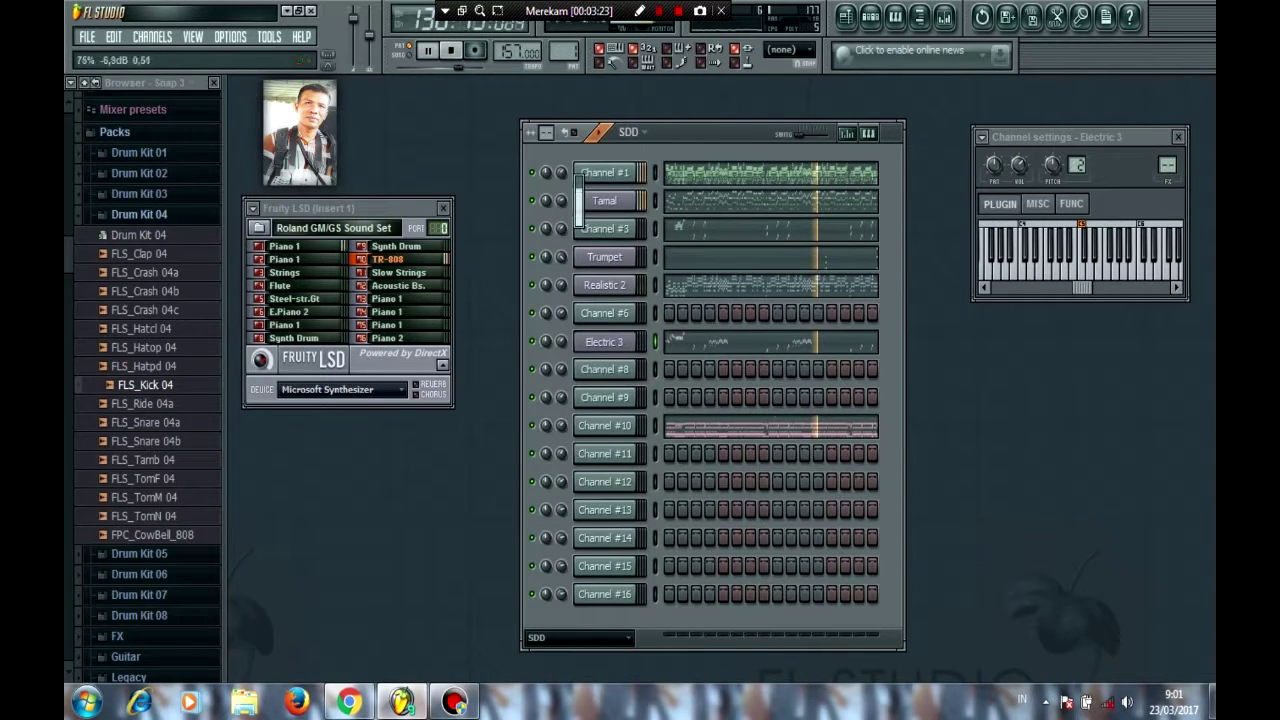
drag(560, 202, 560, 194)
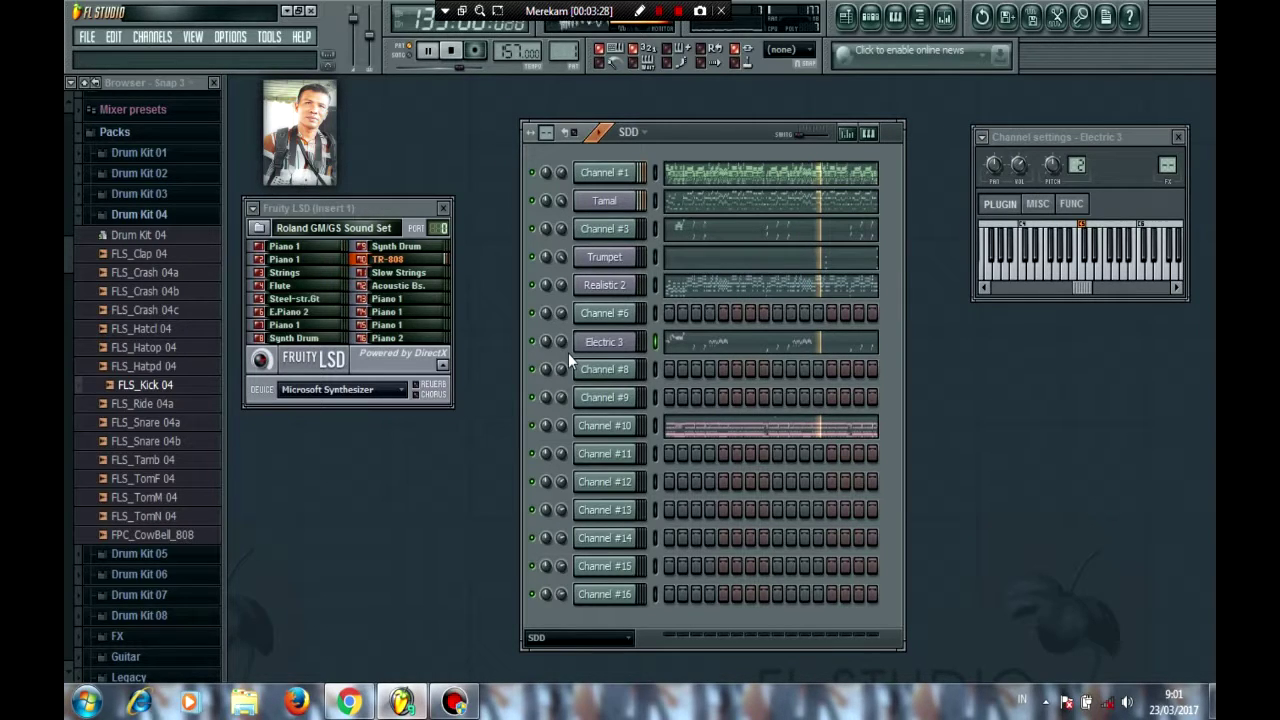
click(562, 284)
drag(562, 284, 564, 284)
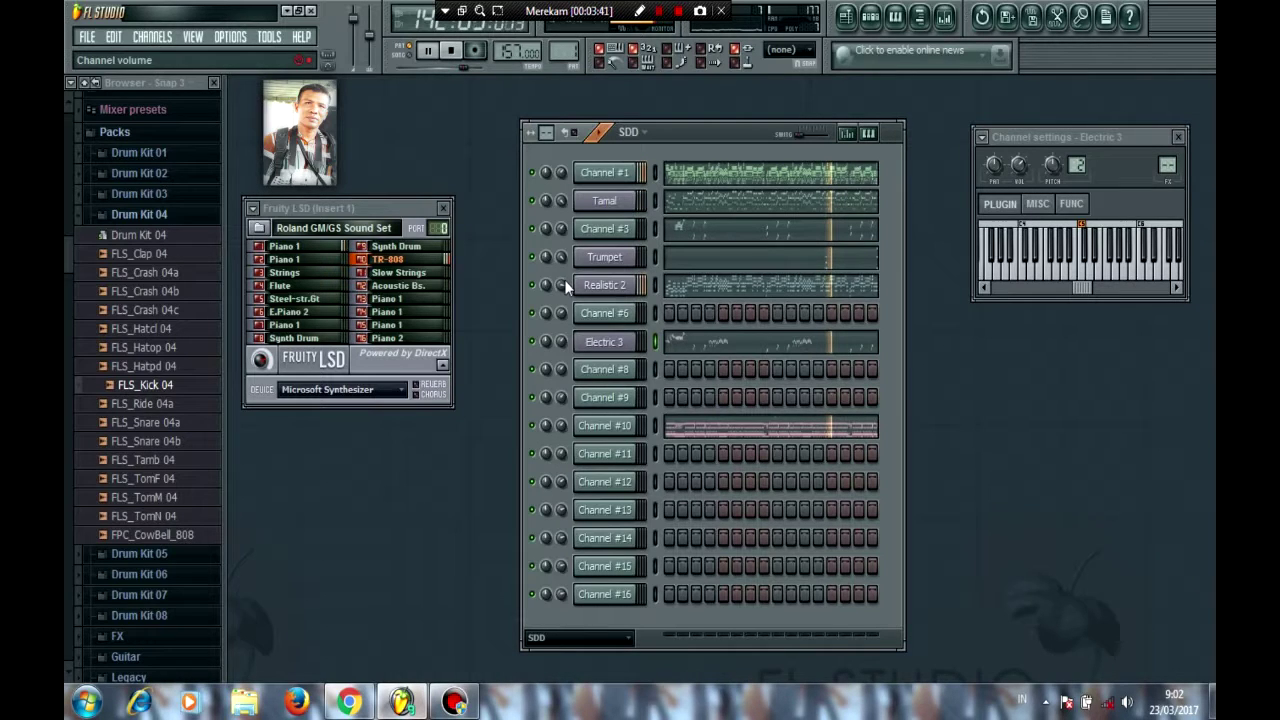
Step: View the Trumpet channel's piano roll notes around bar 137
click(822, 272)
drag(557, 165, 954, 164)
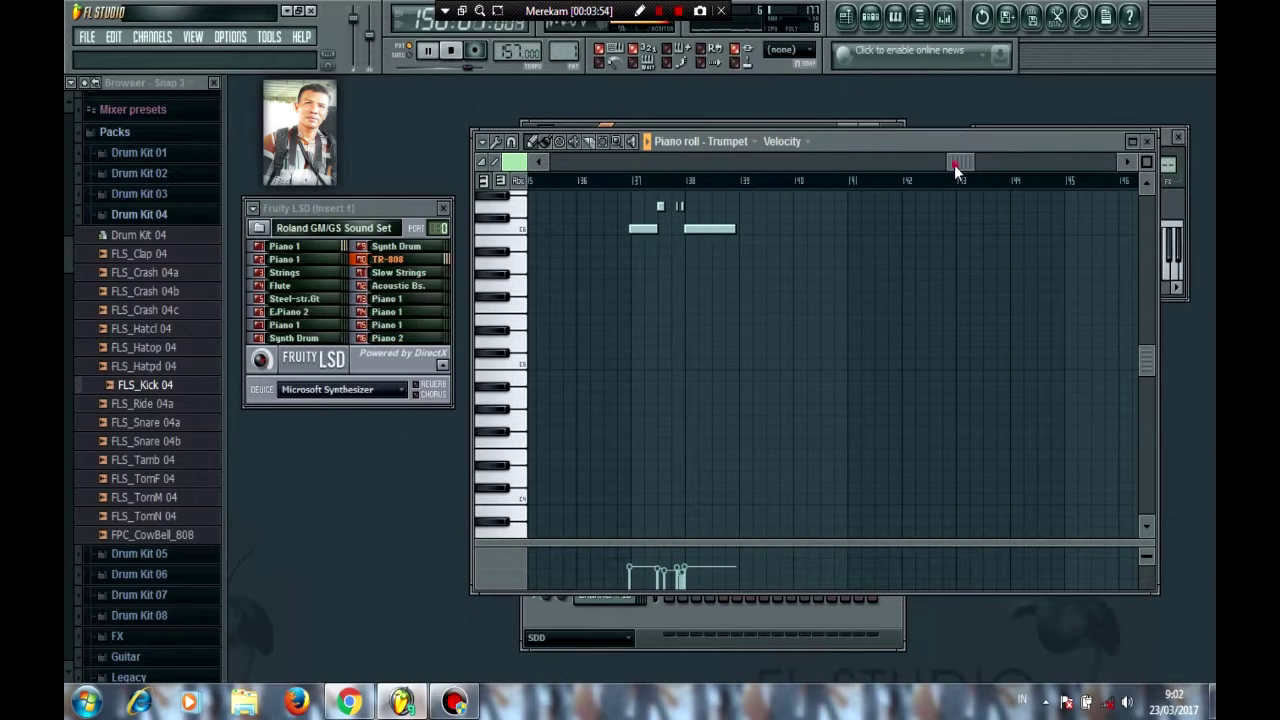
Step: Check the Trumpet channel's piano roll beyond bar 137 and close it along with the Electric 3 channel settings
drag(954, 164, 1004, 164)
click(1148, 142)
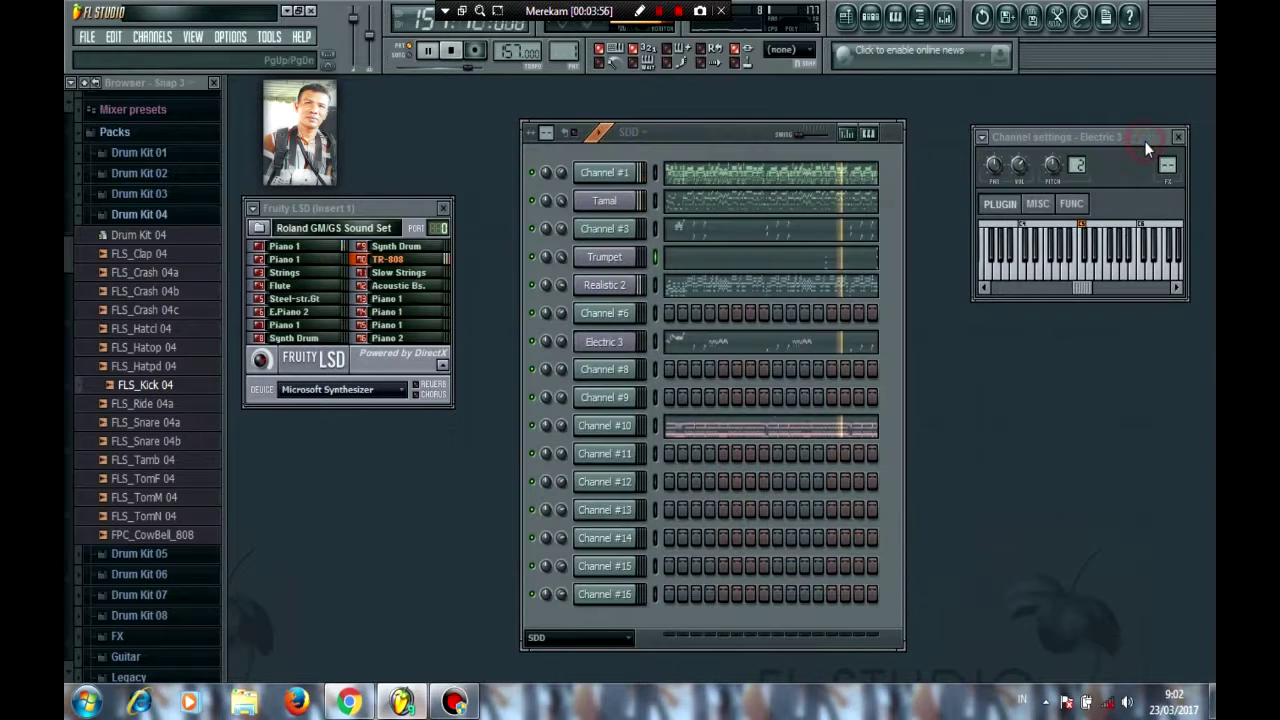
click(1179, 140)
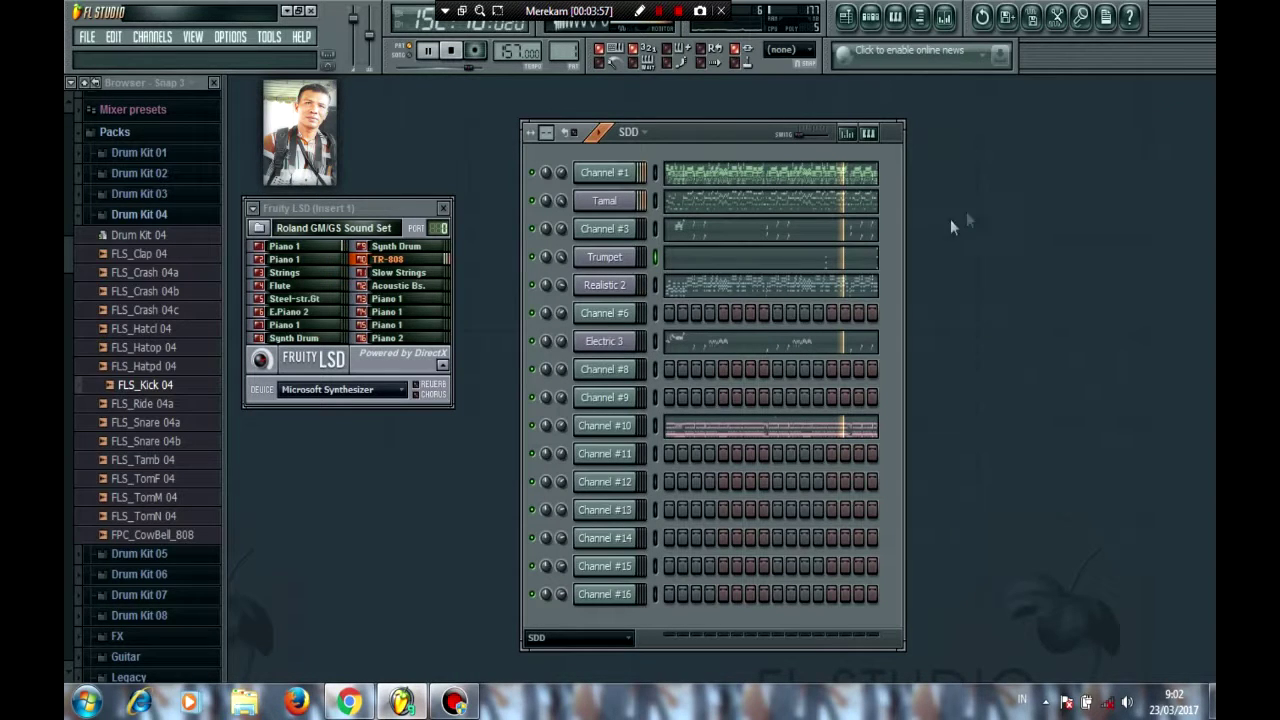
Step: Review Channel #1's opening piano roll notes and the Electric 3 channel's Sytrus main settings
click(686, 180)
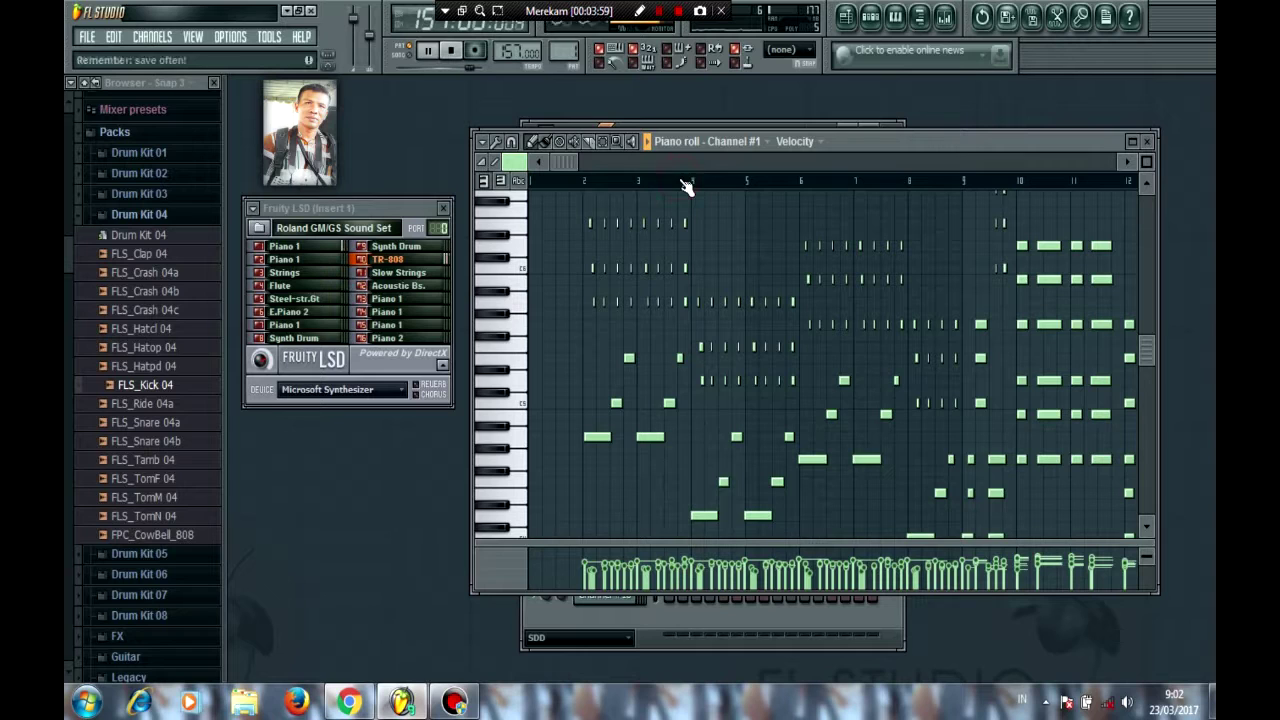
click(1147, 143)
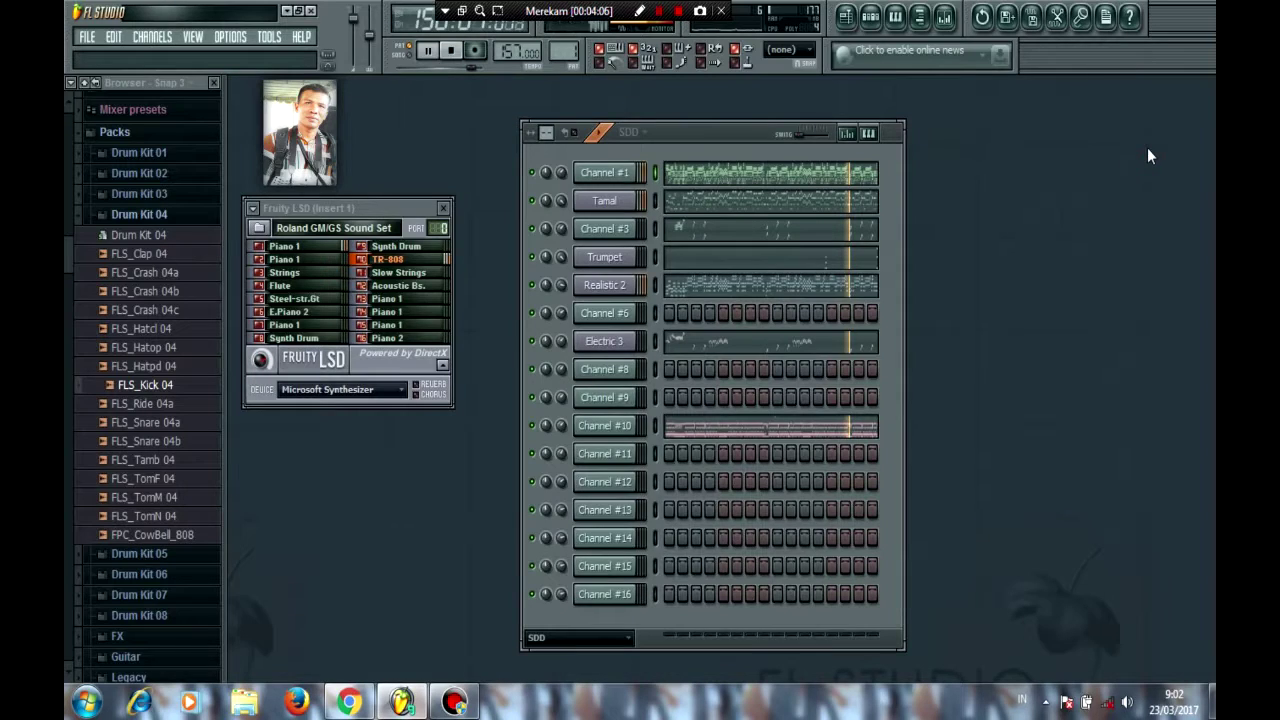
click(625, 341)
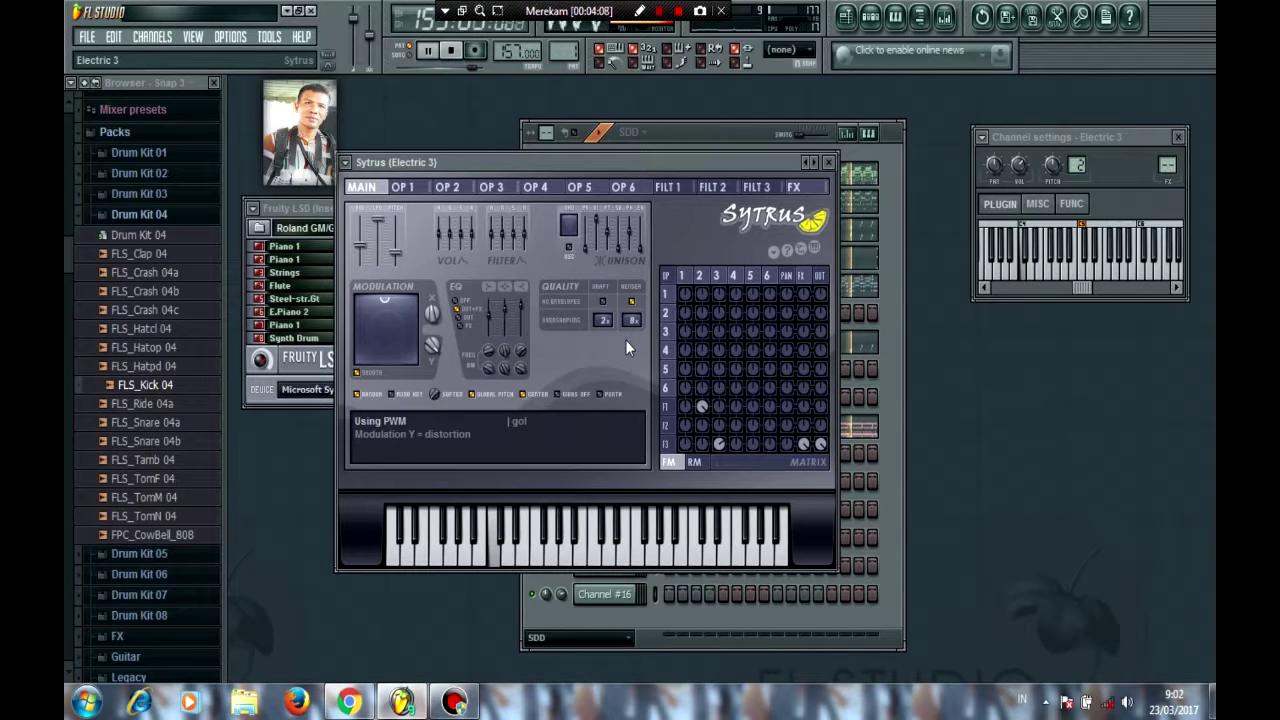
click(829, 161)
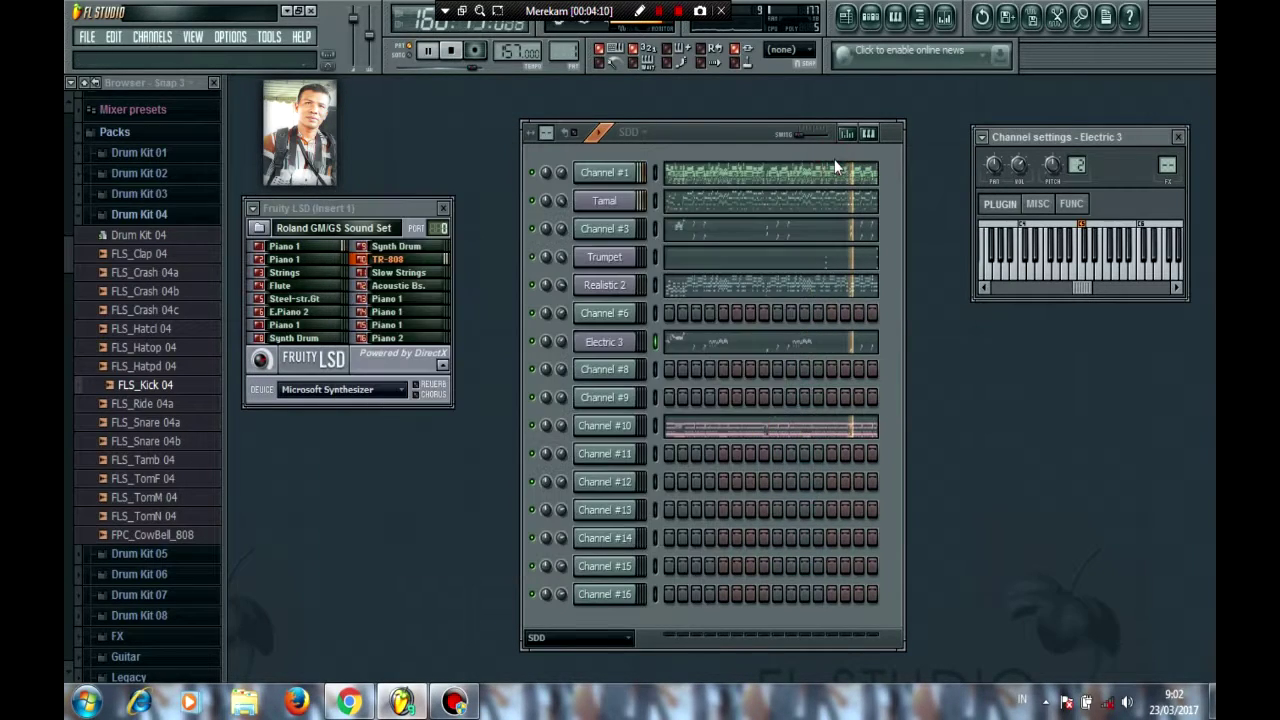
Step: Examine Channel #1's closing piano roll notes from about bar 163 onward during playback
click(824, 180)
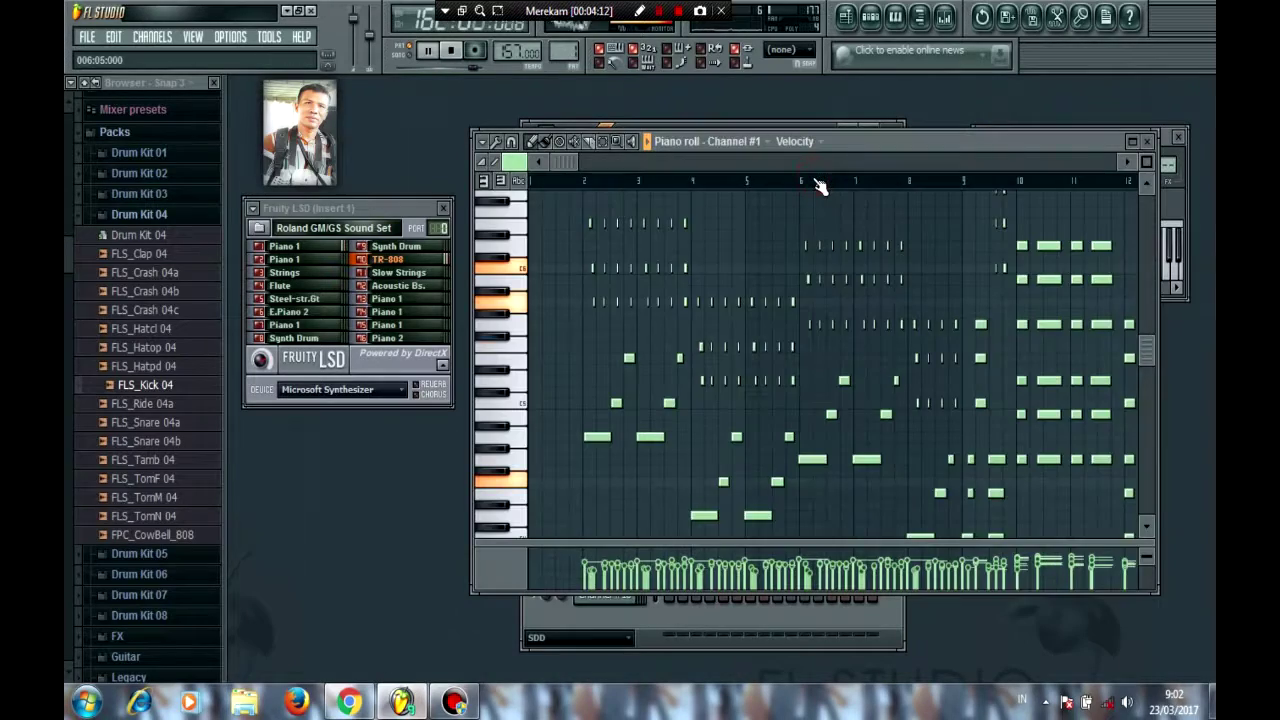
drag(566, 162, 1050, 172)
drag(1146, 165, 1134, 168)
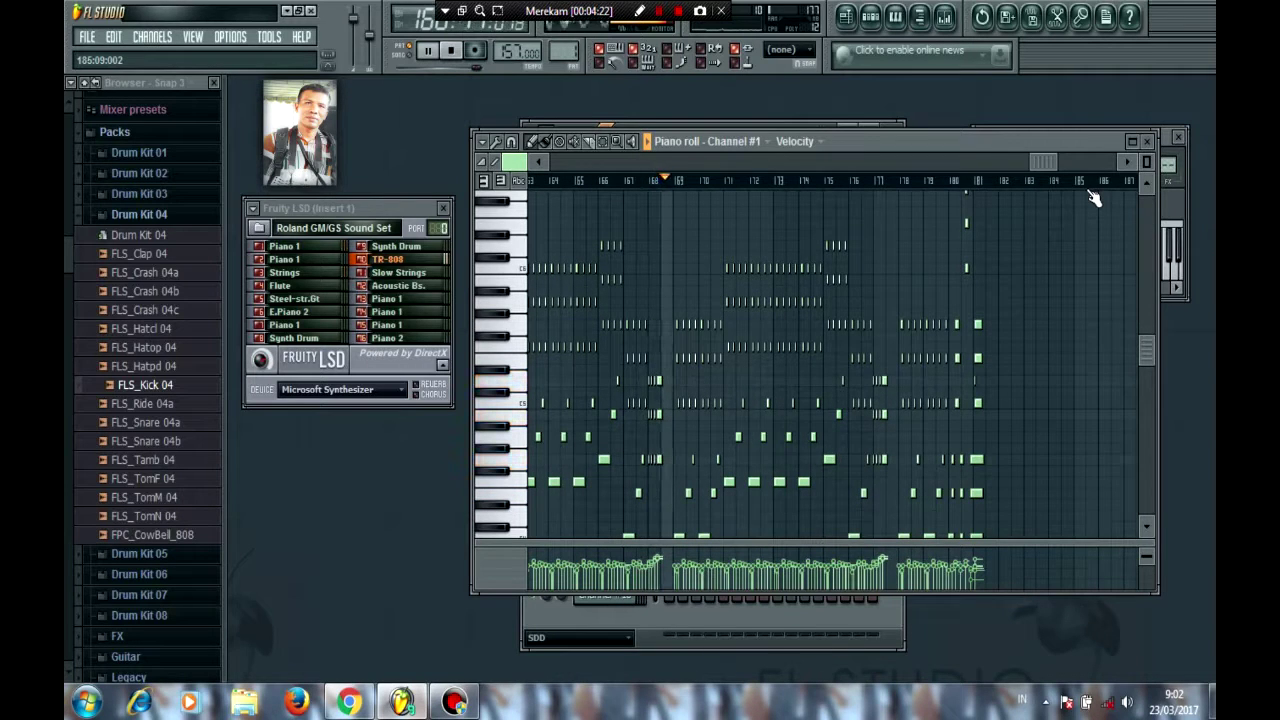